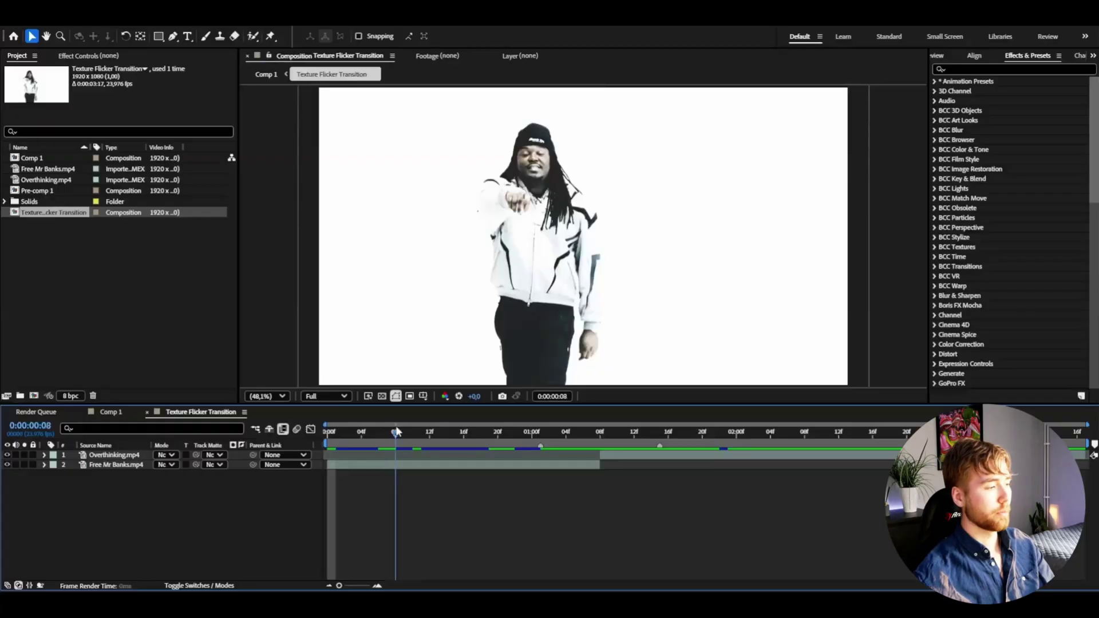
Examine the cut between the two clips at 0:00:01:08 and the frames on either side of it up to 0:00:01:15.
{"action": "left_click", "coordinate": [604, 441]}
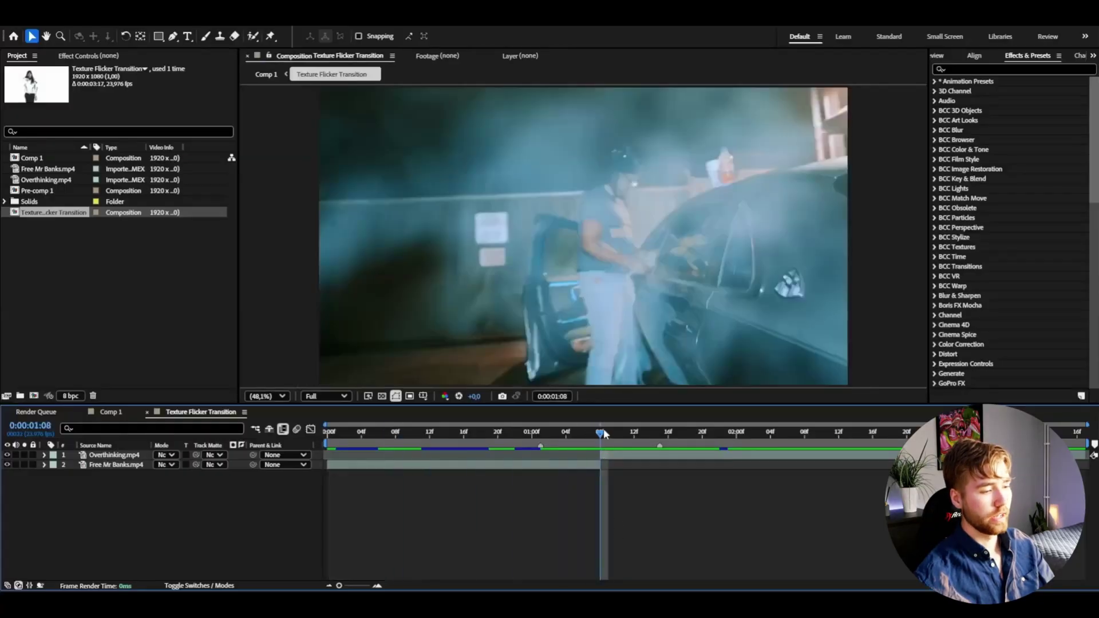
{"action": "left_click_drag", "start_coordinate": [605, 433], "coordinate": [506, 436]}
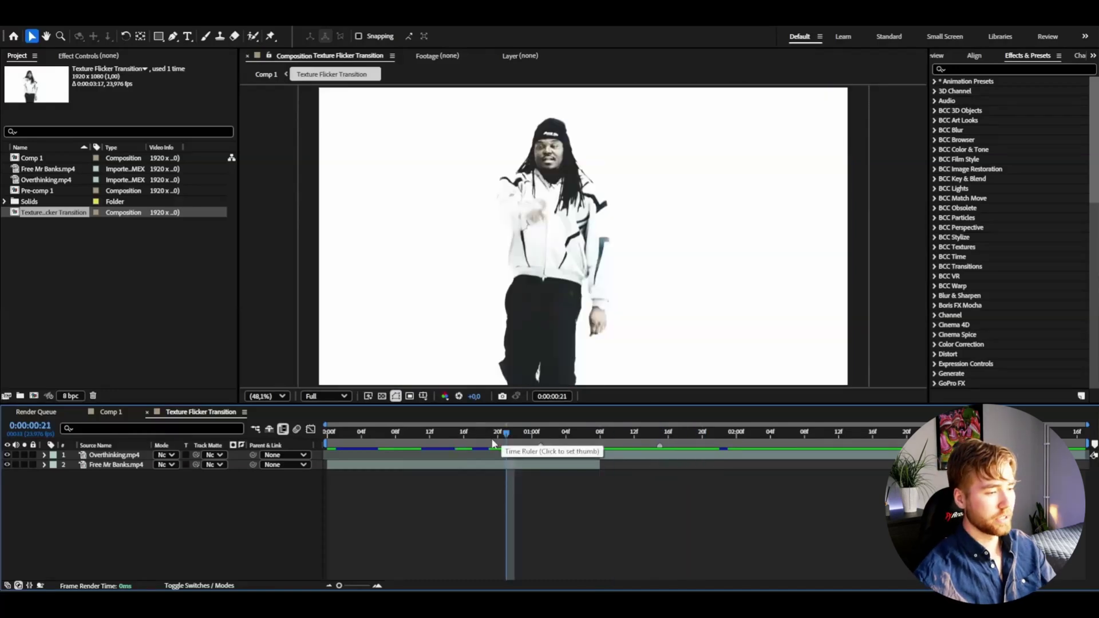
{"action": "left_click", "coordinate": [592, 435]}
{"action": "left_click_drag", "start_coordinate": [595, 437], "coordinate": [601, 438]}
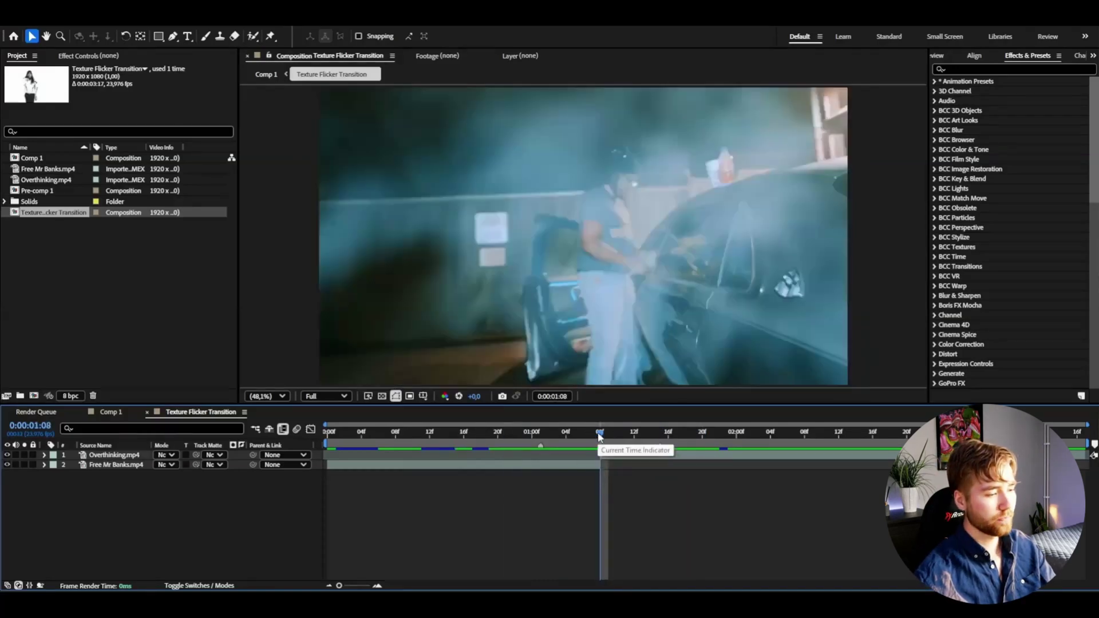
{"action": "key", "text": "j"}
{"action": "left_click", "coordinate": [600, 433]}
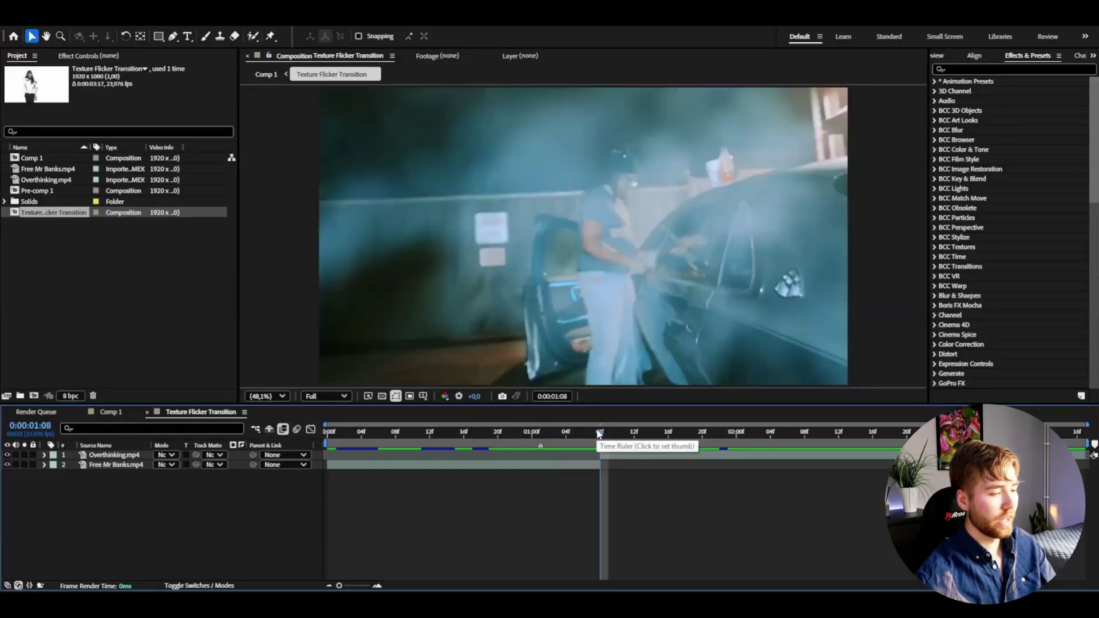
{"action": "left_click", "coordinate": [598, 433]}
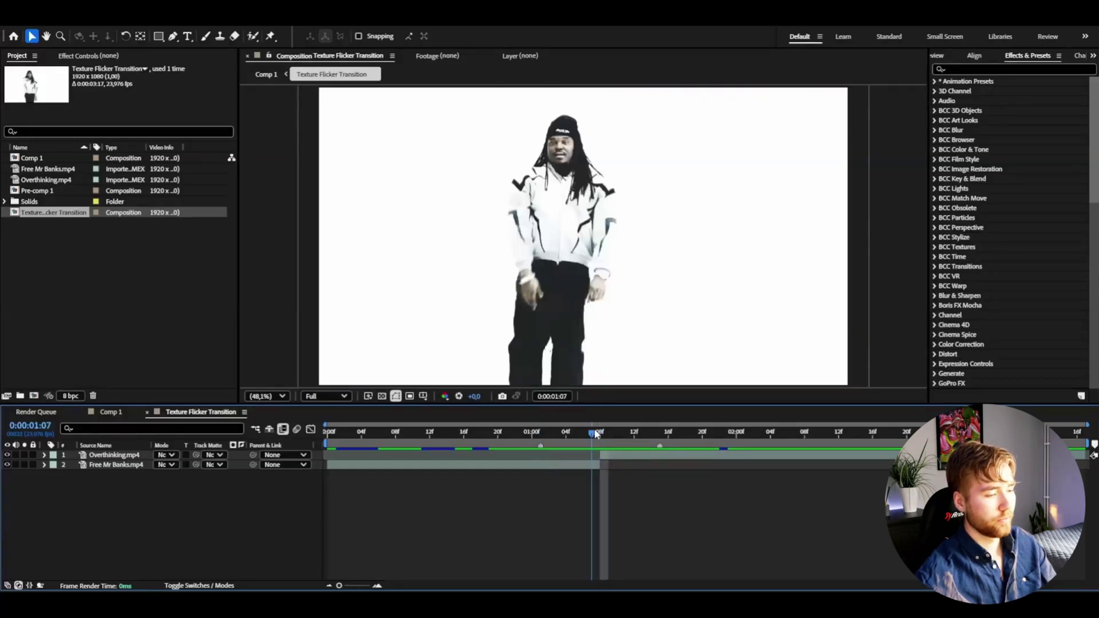
{"action": "left_click_drag", "start_coordinate": [595, 434], "coordinate": [557, 433]}
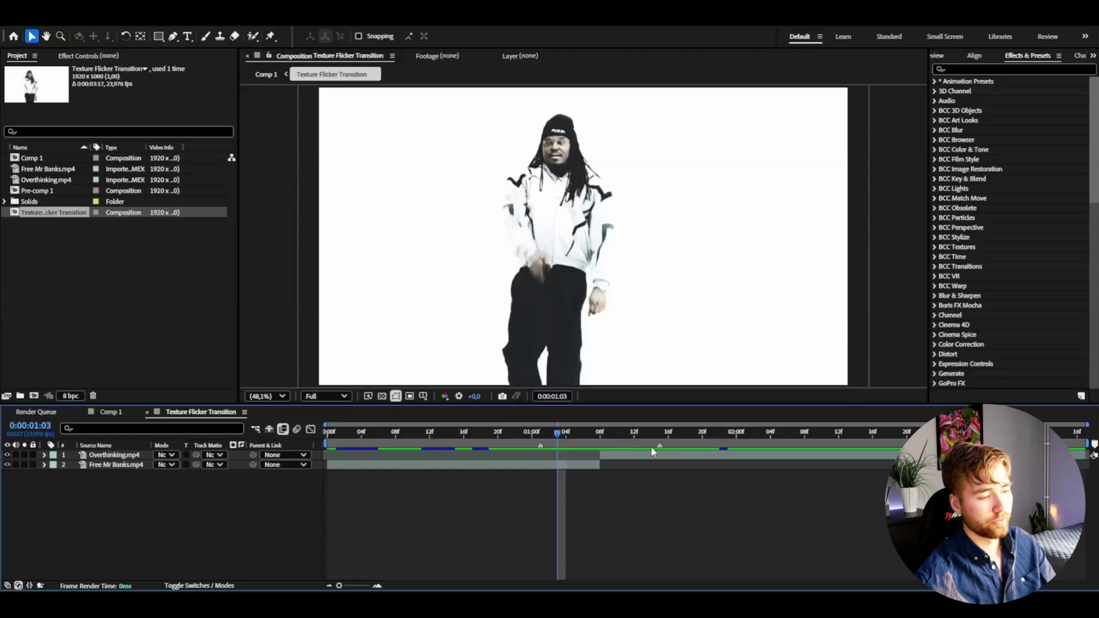
{"action": "left_click_drag", "start_coordinate": [560, 433], "coordinate": [600, 432]}
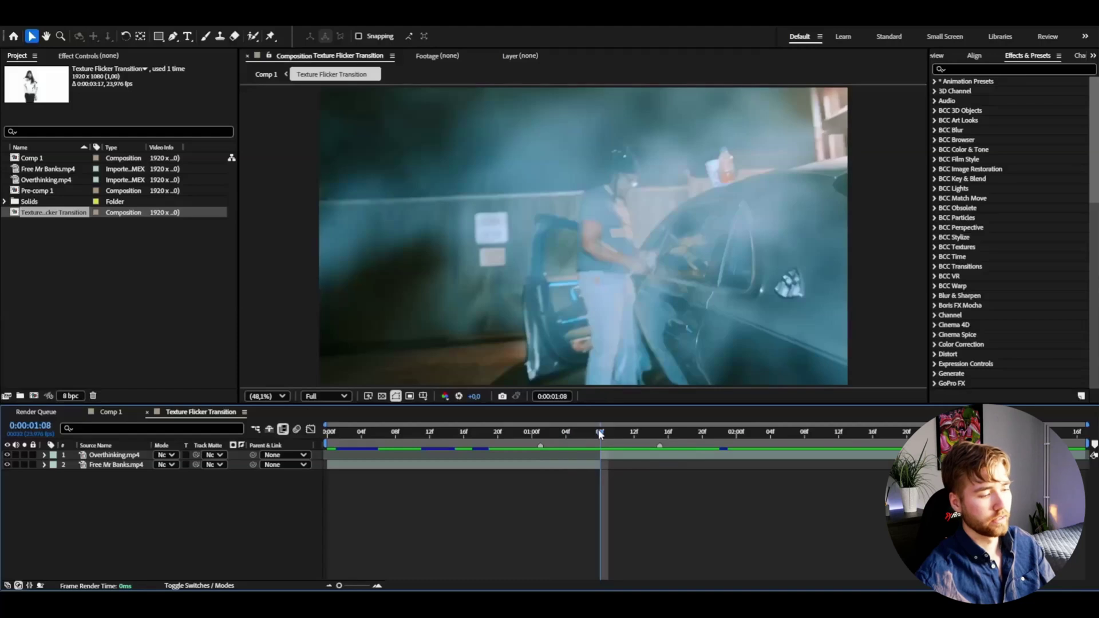
{"action": "left_click_drag", "start_coordinate": [602, 434], "coordinate": [654, 439]}
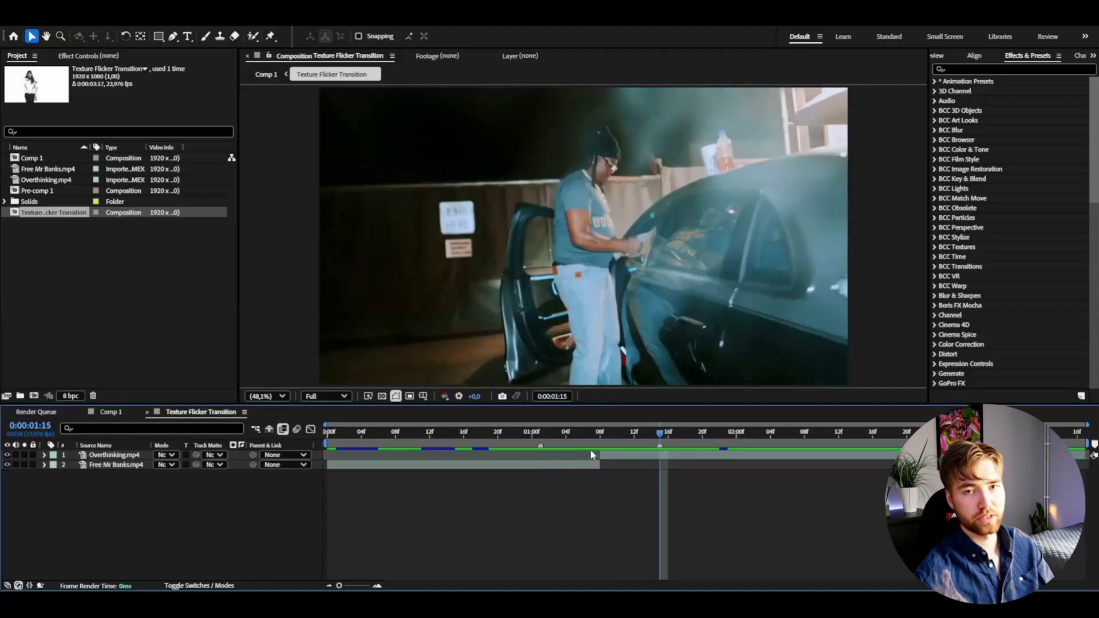
Create a black 1920 x 1080 solid above the clips and trim its start to the first marker at 0:00:01:01.
{"action": "left_click", "coordinate": [541, 437]}
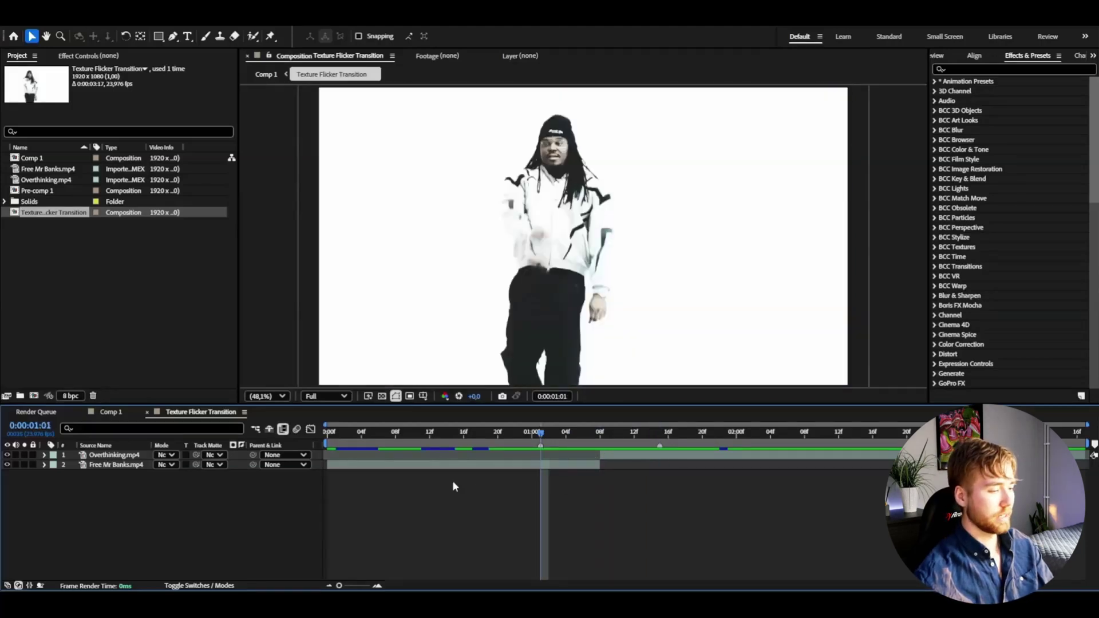
{"action": "right_click", "coordinate": [271, 495]}
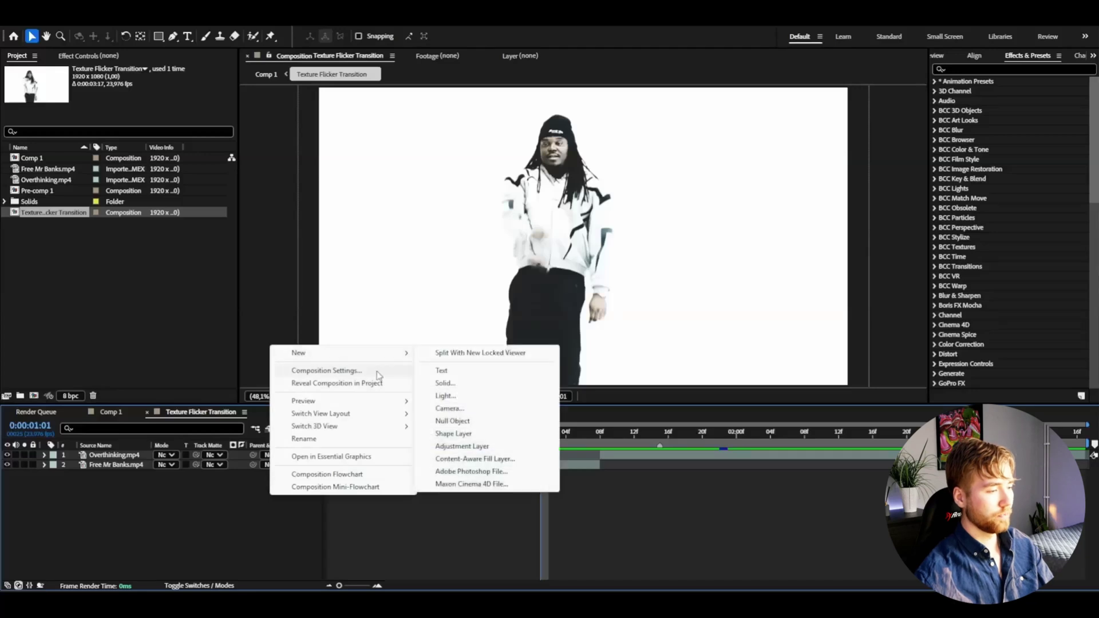
{"action": "left_click", "coordinate": [445, 384]}
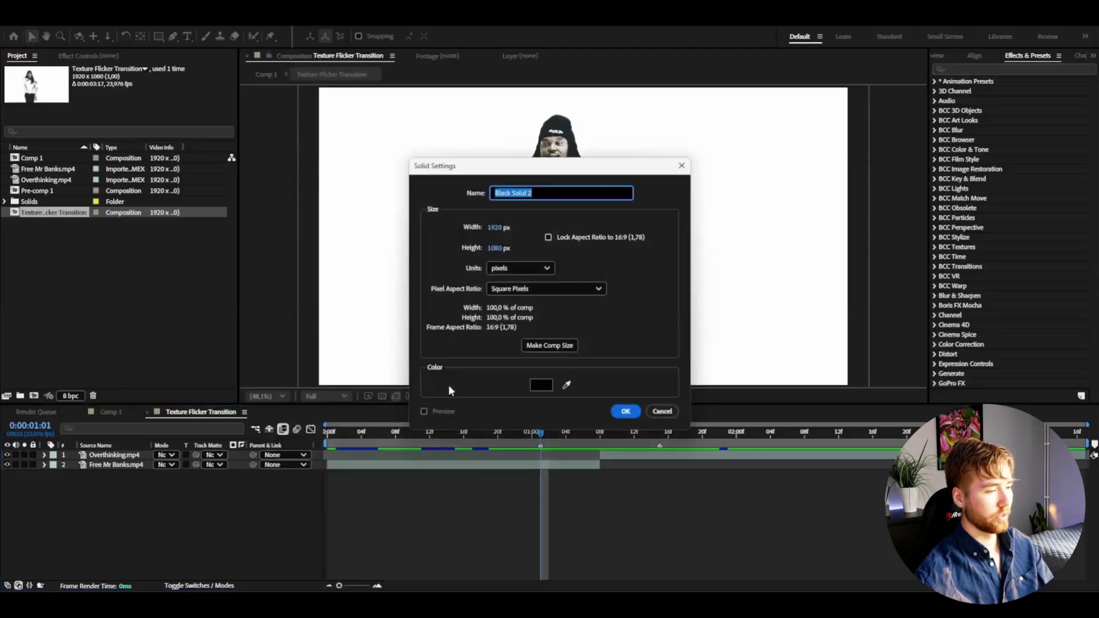
{"action": "left_click", "coordinate": [625, 410]}
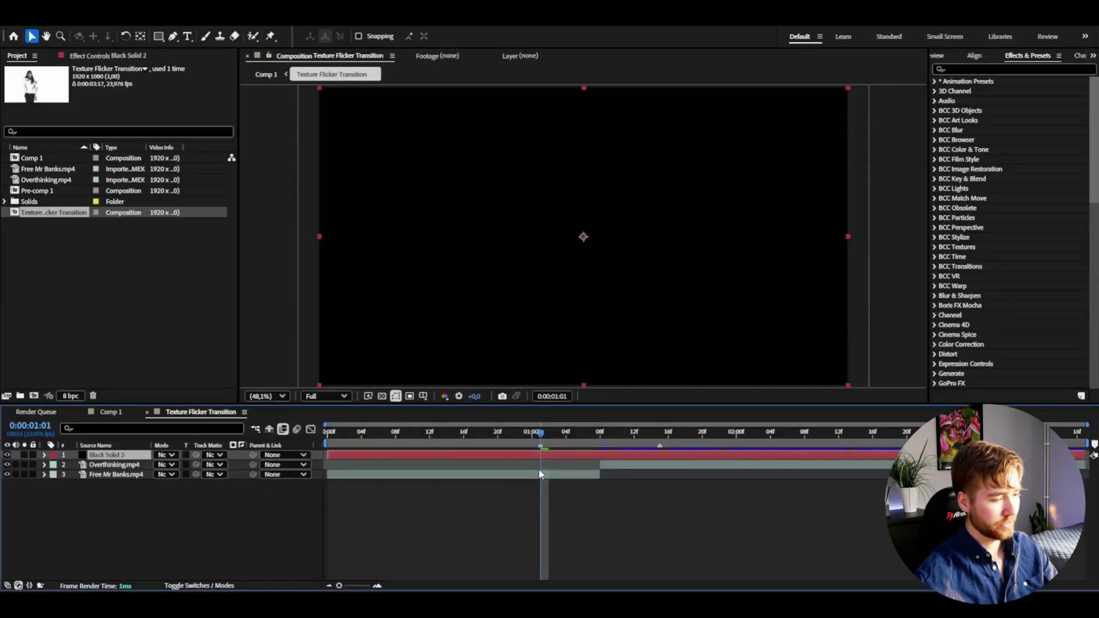
{"action": "key", "text": "alt+bracketleft"}
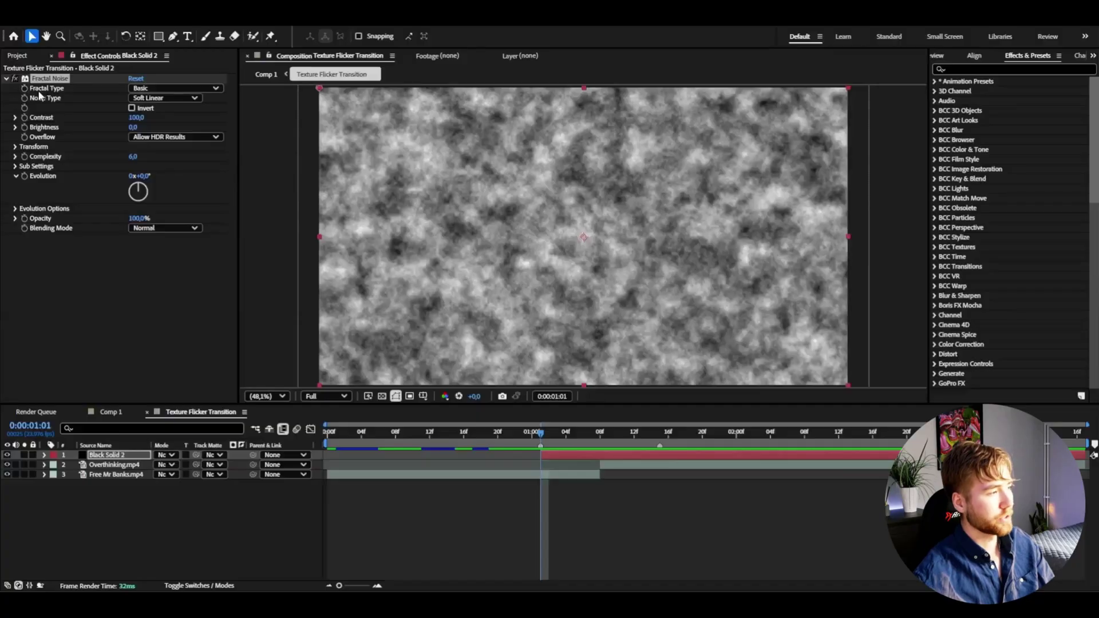
Set the solid's Fractal Noise to the Terrain fractal type with contrast 27 and brightness -5.
{"action": "left_click", "coordinate": [166, 89]}
{"action": "left_click", "coordinate": [168, 224]}
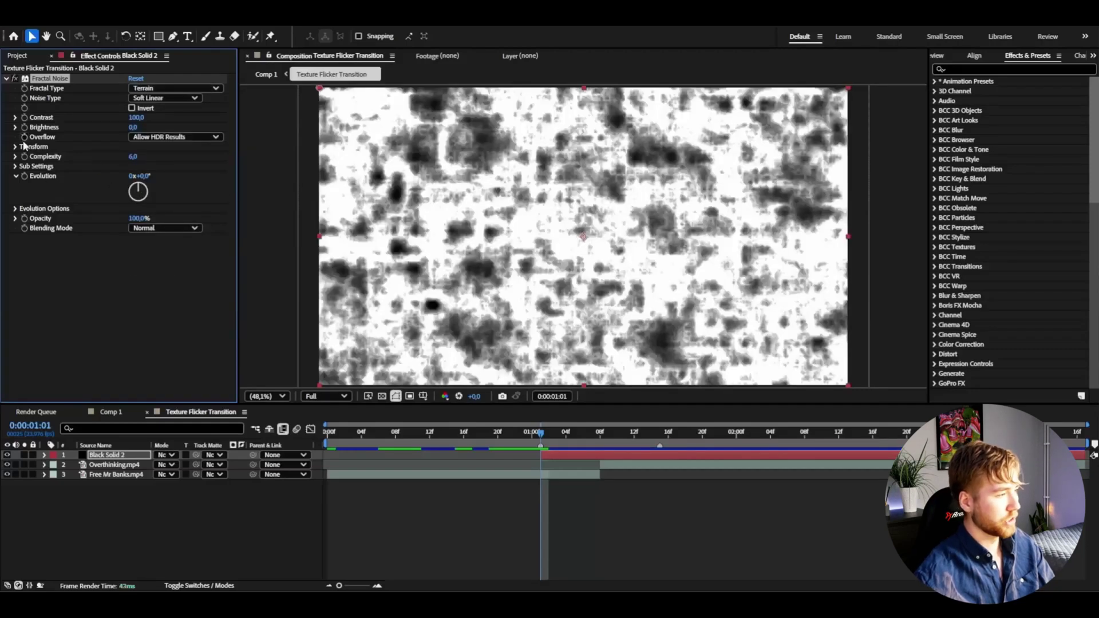
{"action": "mouse_move", "coordinate": [135, 117]}
{"action": "left_mouse_down"}
{"action": "mouse_move", "coordinate": [80, 117]}
{"action": "mouse_move", "coordinate": [141, 129]}
{"action": "mouse_move", "coordinate": [122, 128]}
{"action": "mouse_move", "coordinate": [145, 117]}
{"action": "left_mouse_up"}
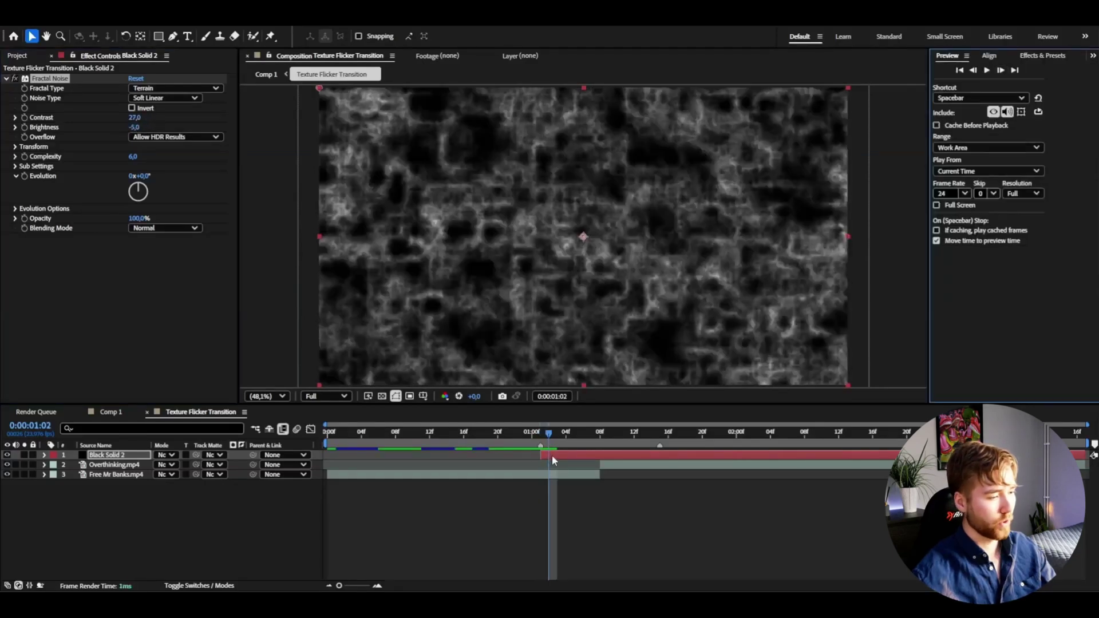
Split the noise solid at 0:00:01:02 and set the new part to Rocky with contrast 49 and brightness -13.
{"action": "left_click", "coordinate": [552, 455]}
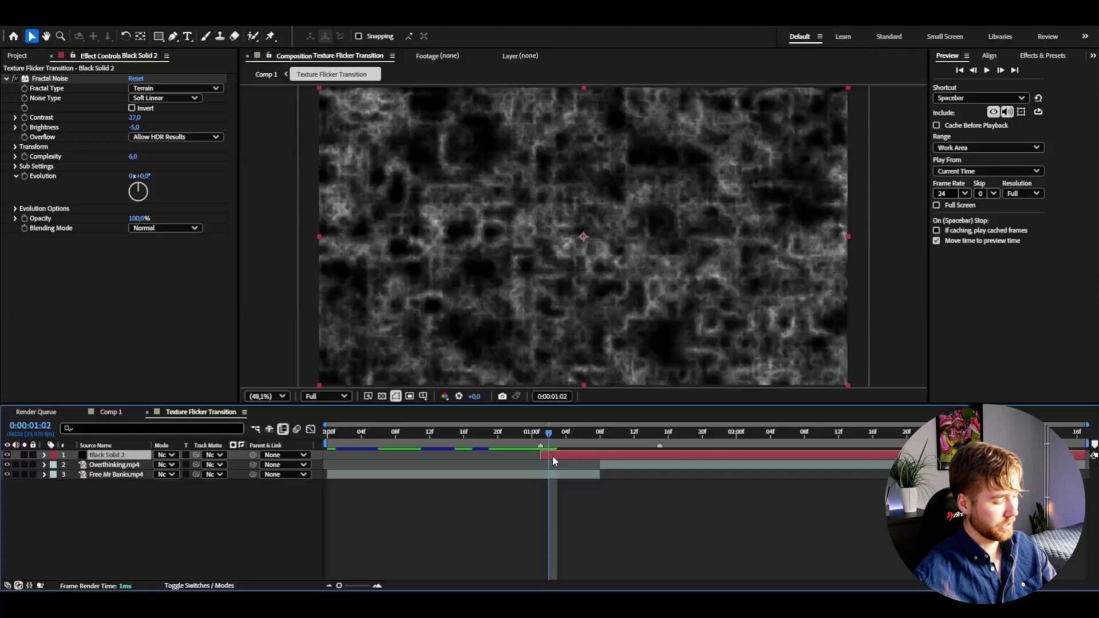
{"action": "key", "text": "ctrl+shift+d"}
{"action": "left_click", "coordinate": [175, 89]}
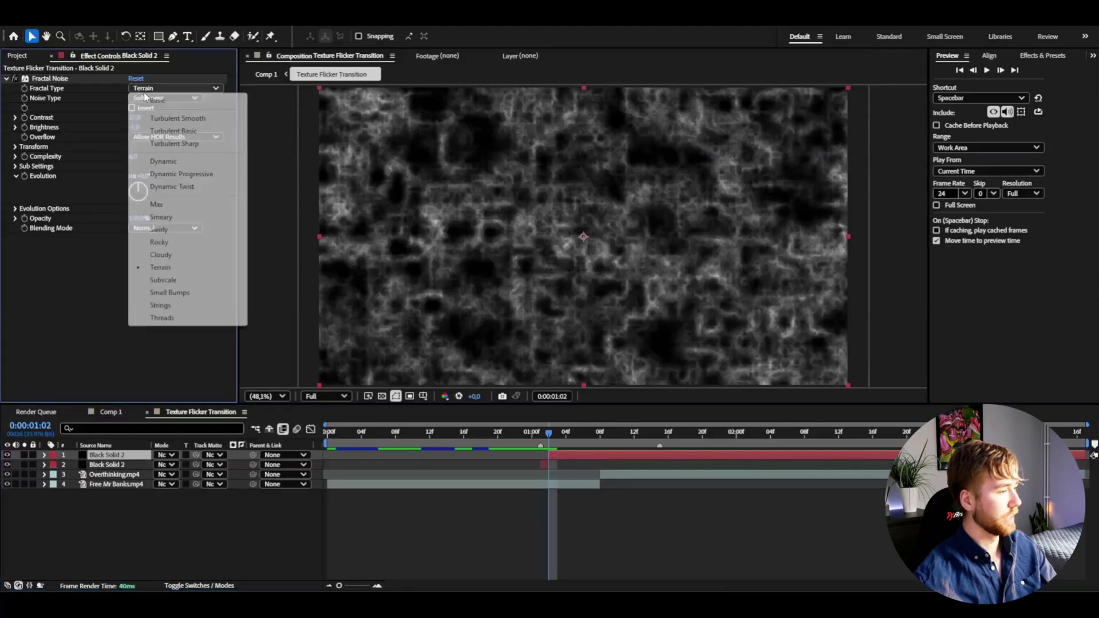
{"action": "left_click", "coordinate": [151, 243]}
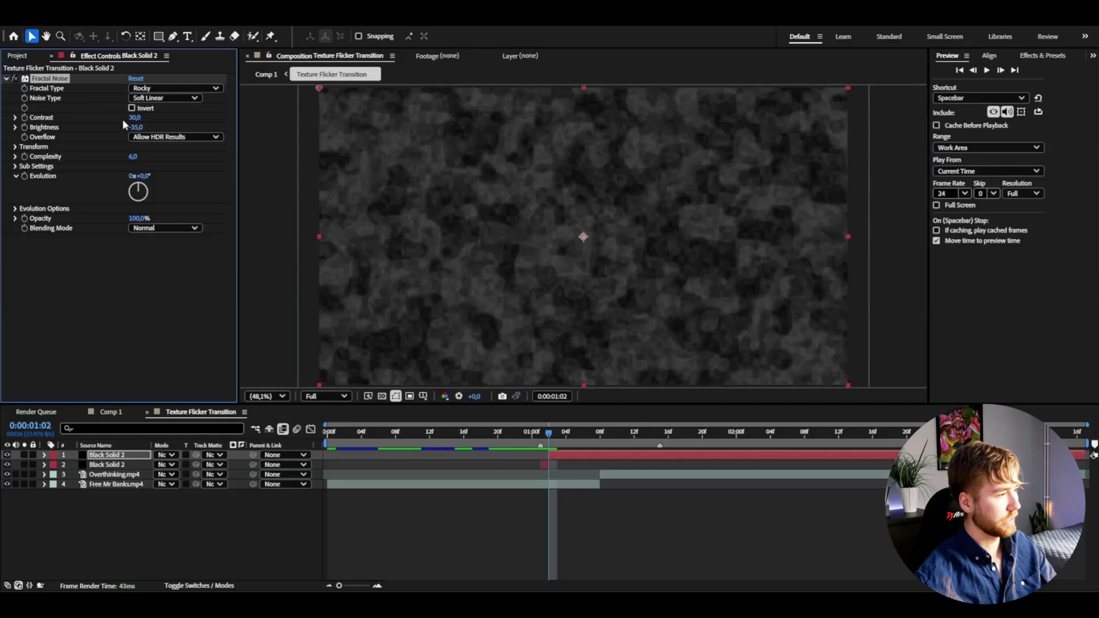
{"action": "left_click_drag", "start_coordinate": [134, 117], "coordinate": [149, 127]}
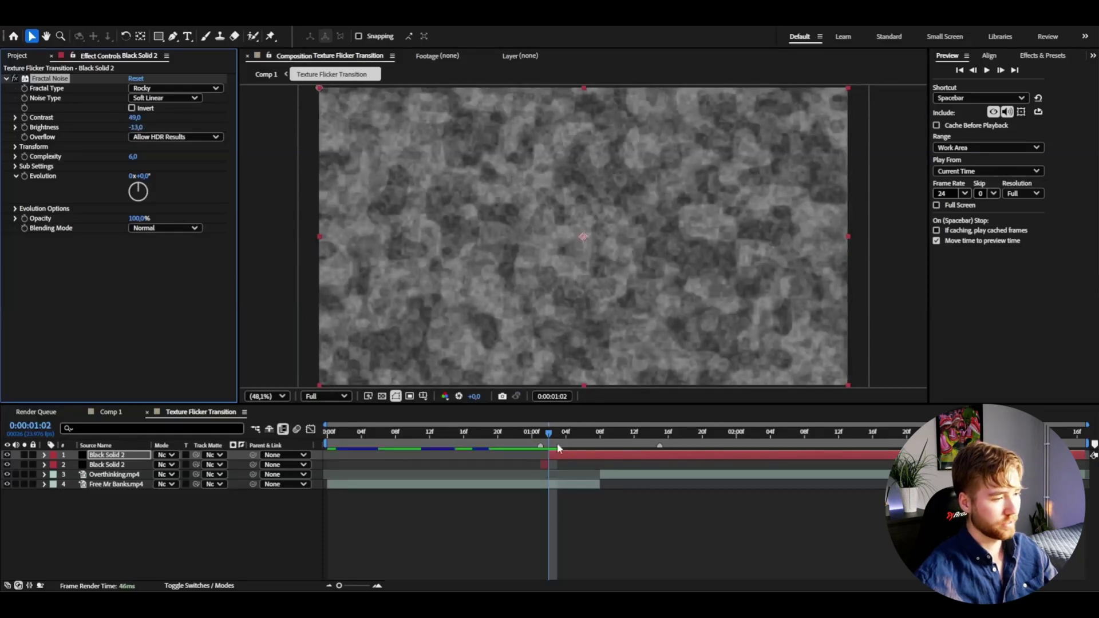
Split the noise solid at 0:00:01:03 and set the new part to Max with contrast 120 and brightness -50.
{"action": "key", "text": "Page_Down"}
{"action": "key", "text": "ctrl+shift+d"}
{"action": "left_click_drag", "start_coordinate": [136, 117], "coordinate": [179, 120]}
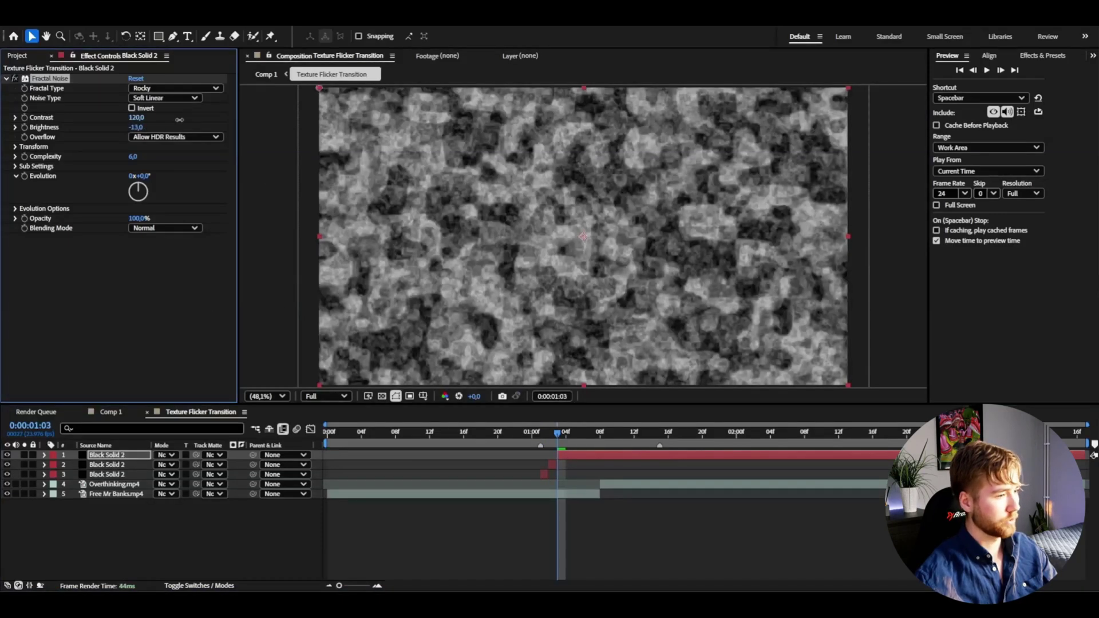
{"action": "left_click_drag", "start_coordinate": [136, 127], "coordinate": [113, 131]}
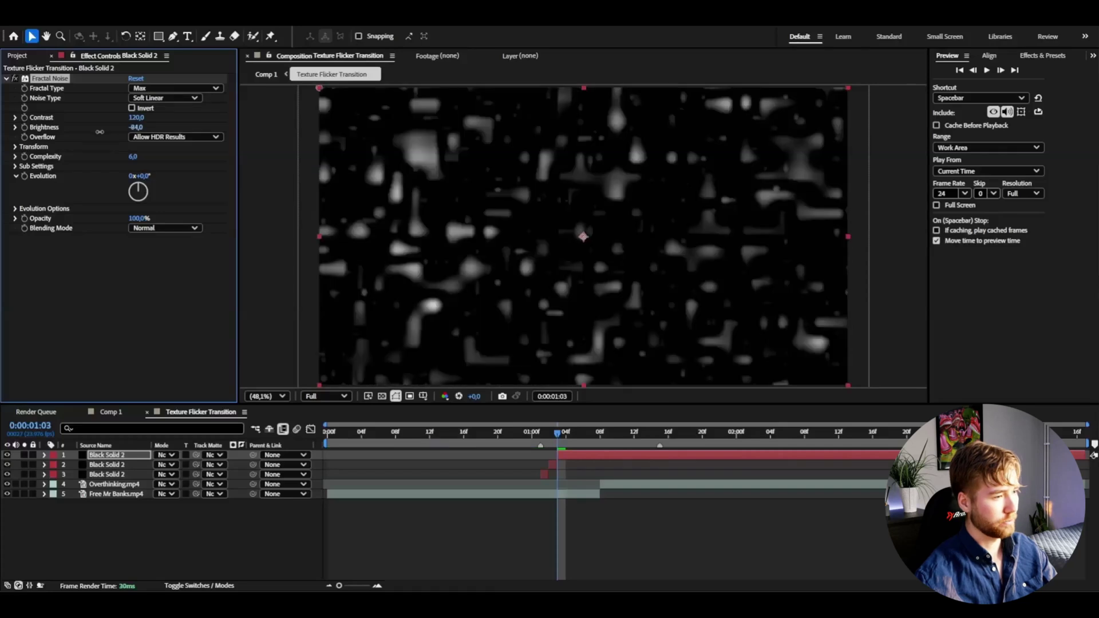
Split the solid at 0:00:01:04 (Dynamic, contrast 120, brightness 22) and 0:00:01:05 (Turbulent Smooth, contrast 100, brightness -5, evolution 99°).
{"action": "left_click", "coordinate": [558, 436]}
{"action": "left_click_drag", "start_coordinate": [560, 439], "coordinate": [568, 436]}
{"action": "key", "text": "ctrl+shift+d"}
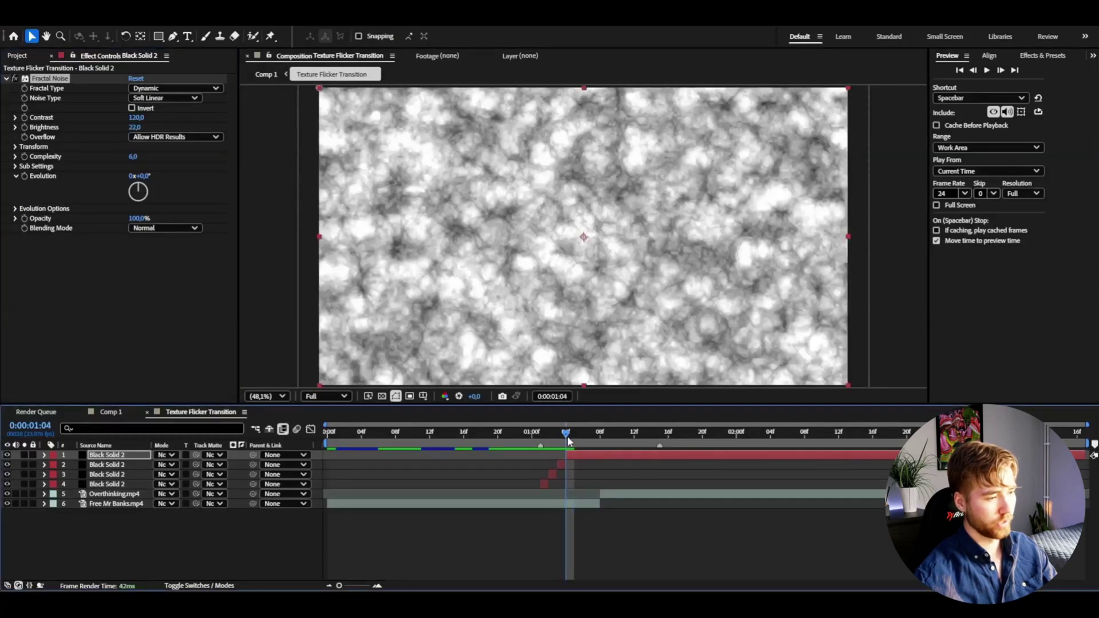
{"action": "left_click_drag", "start_coordinate": [568, 436], "coordinate": [575, 439]}
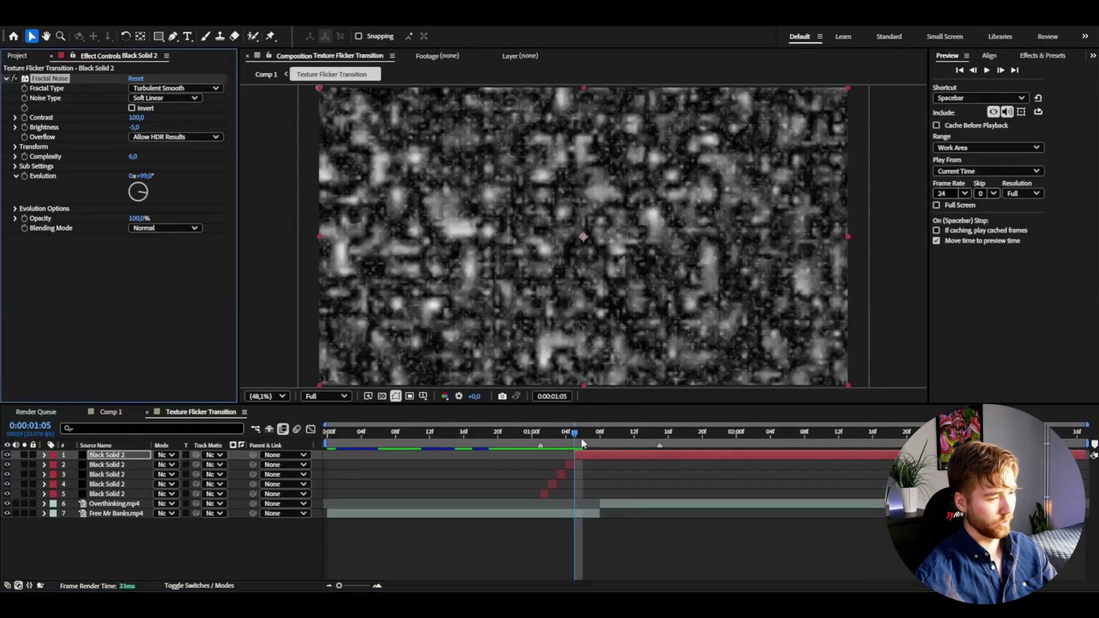
Split the solid at 0:00:01:06 and give the new part Subscale noise with non-uniform scaling, width 184, height 80 and brightness -29.
{"action": "key", "text": "ctrl+shift+d"}
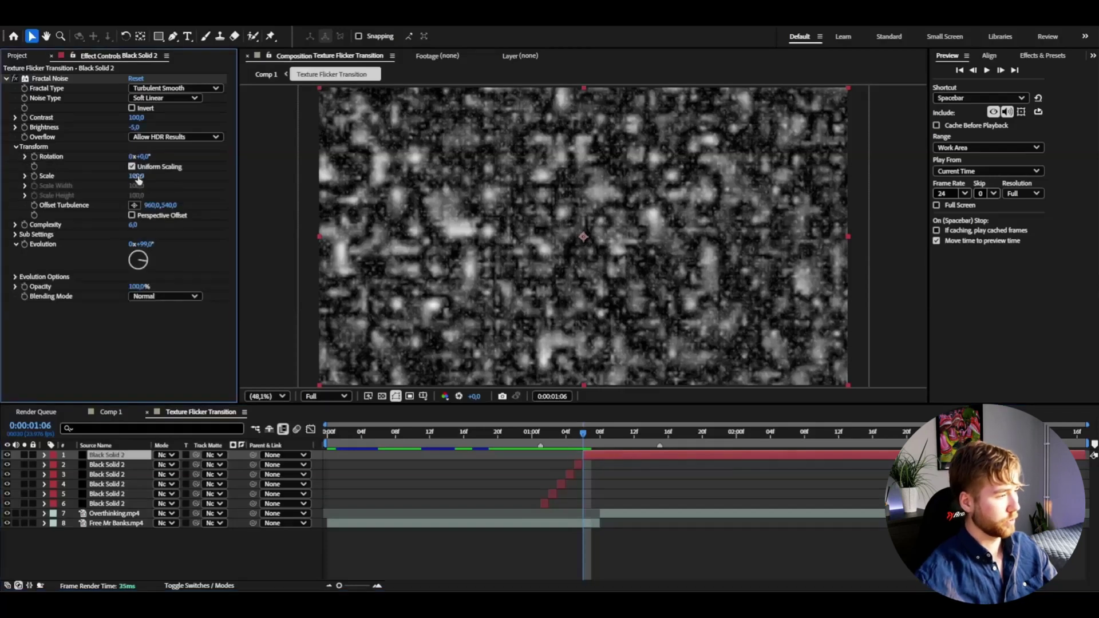
{"action": "left_click", "coordinate": [131, 166]}
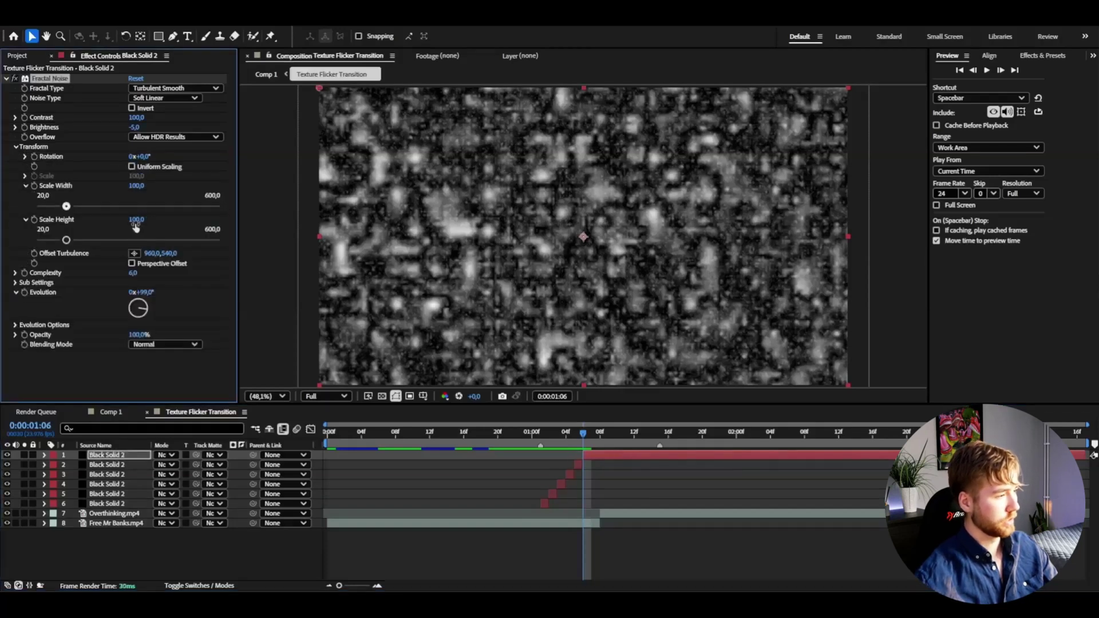
{"action": "left_click_drag", "start_coordinate": [134, 221], "coordinate": [189, 186]}
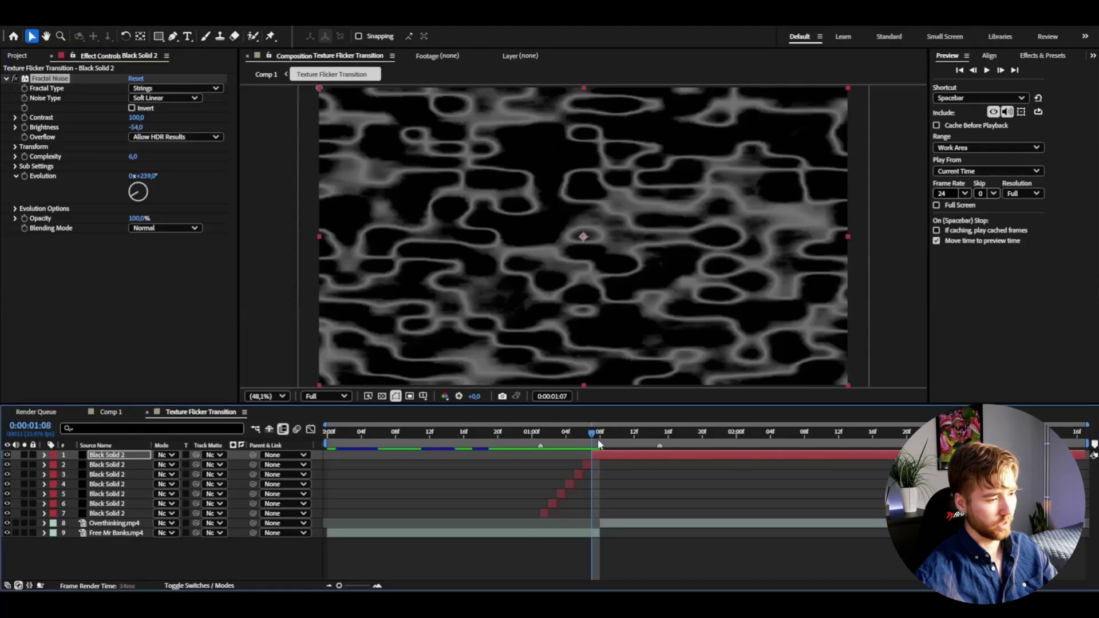
{"action": "left_click", "coordinate": [600, 442]}
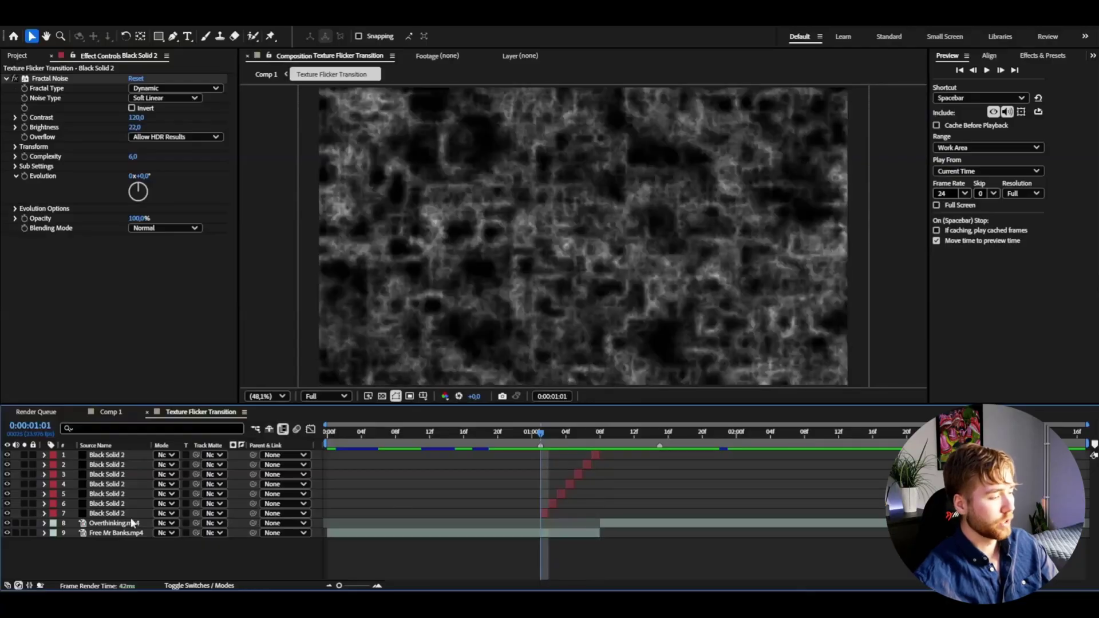
Set the blending mode of the first noise solid, at 0:00:01:01, to Pin Light.
{"action": "left_click", "coordinate": [121, 515]}
{"action": "right_click", "coordinate": [116, 514]}
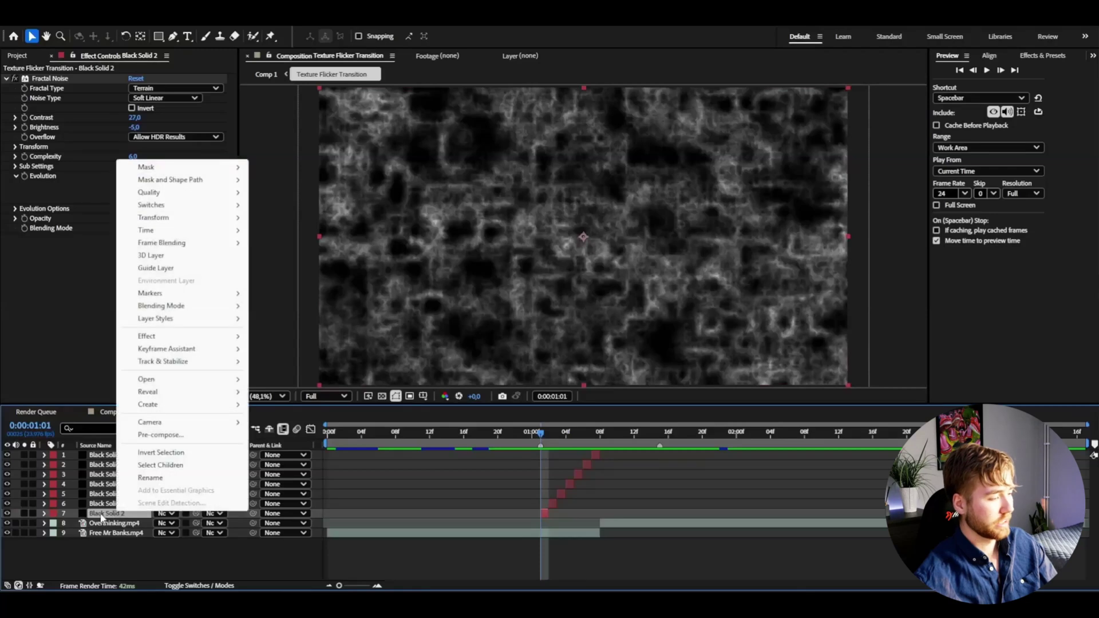
{"action": "left_click", "coordinate": [101, 518]}
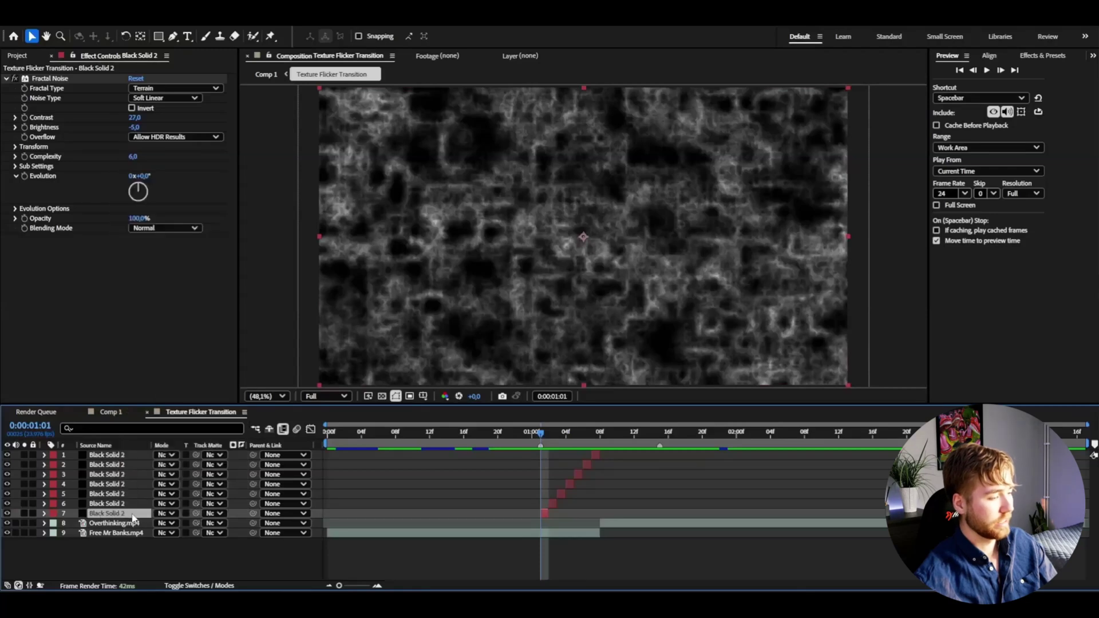
{"action": "left_click", "coordinate": [164, 514]}
{"action": "left_click", "coordinate": [204, 302]}
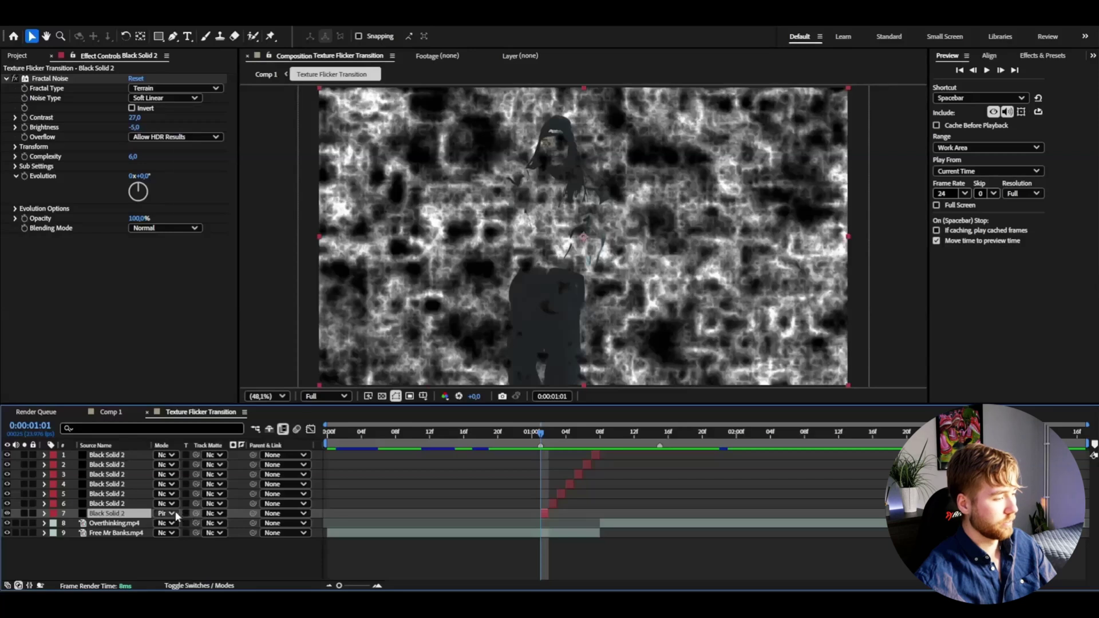
{"action": "left_click", "coordinate": [171, 513]}
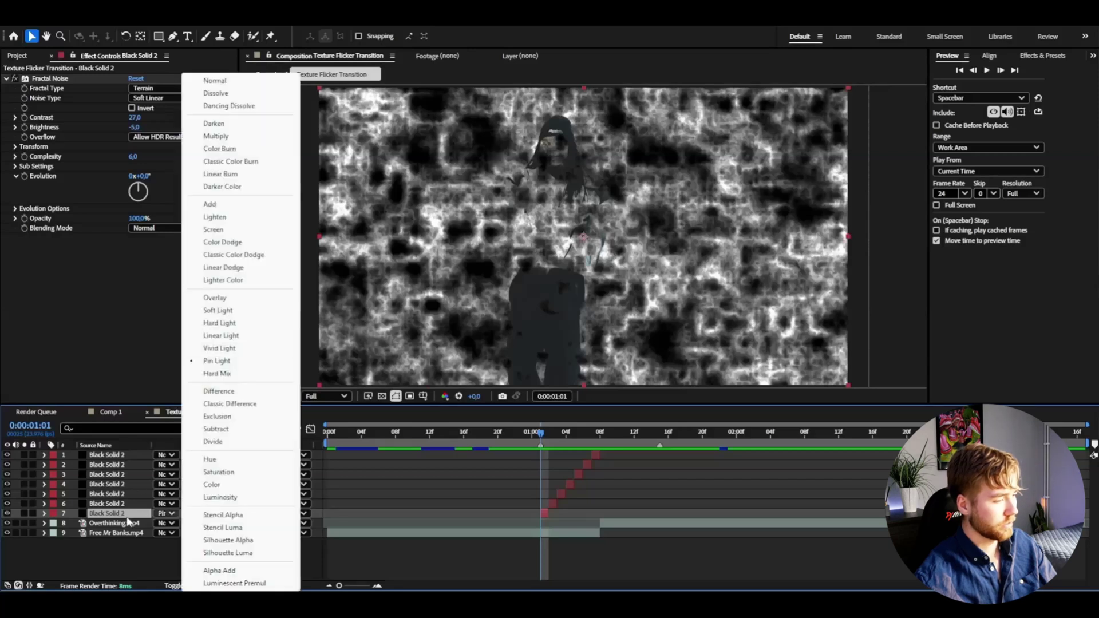
{"action": "left_click", "coordinate": [137, 521]}
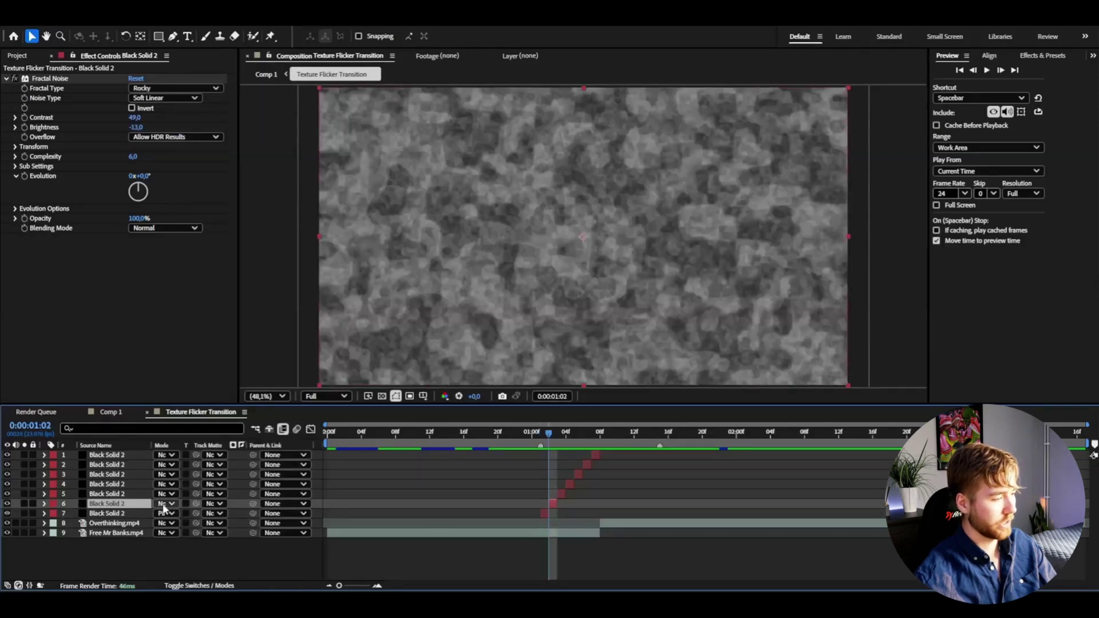
Change the blending modes of the noise solids at 0:00:01:02 and 0:00:01:03, using Color Burn for the one at 0:00:01:03.
{"action": "left_click", "coordinate": [167, 504]}
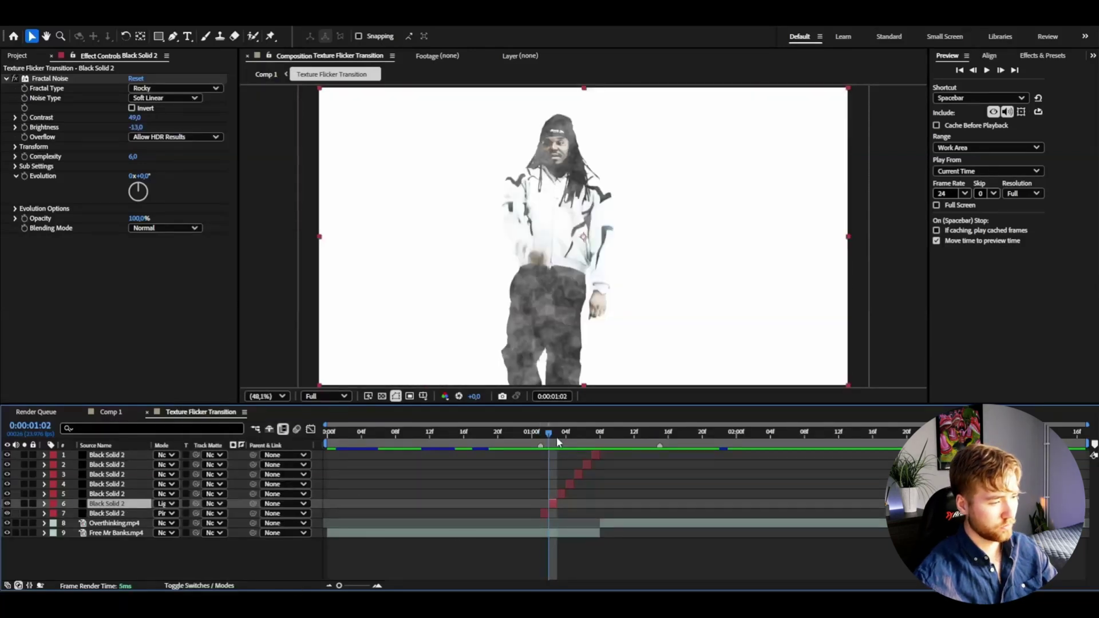
{"action": "left_click", "coordinate": [557, 438]}
{"action": "left_click", "coordinate": [561, 494]}
{"action": "left_click", "coordinate": [163, 494]}
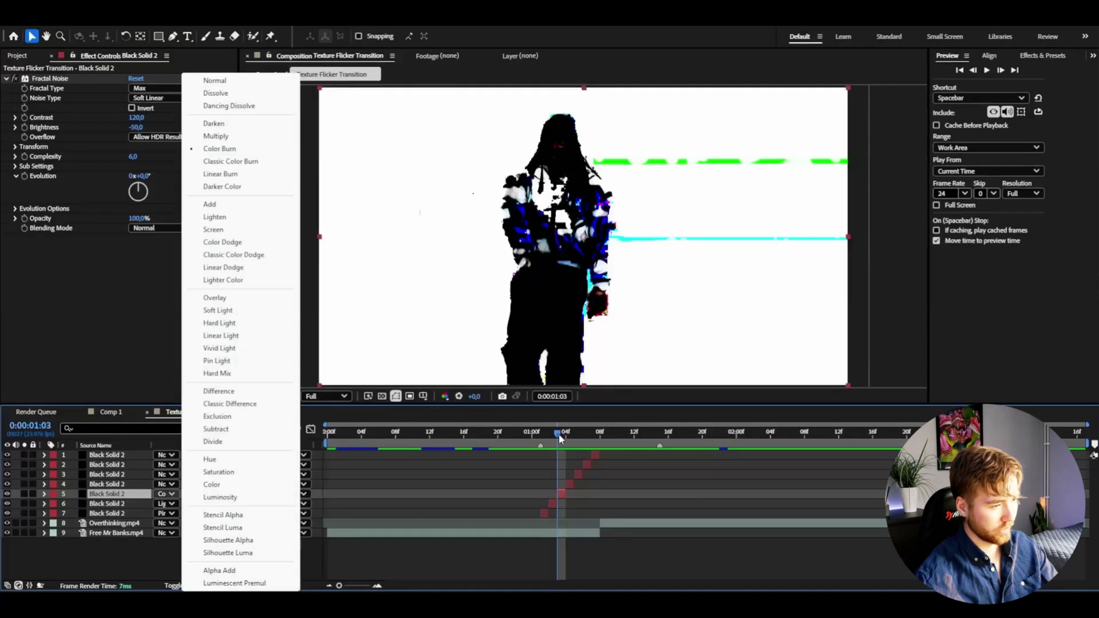
{"action": "left_click", "coordinate": [558, 434]}
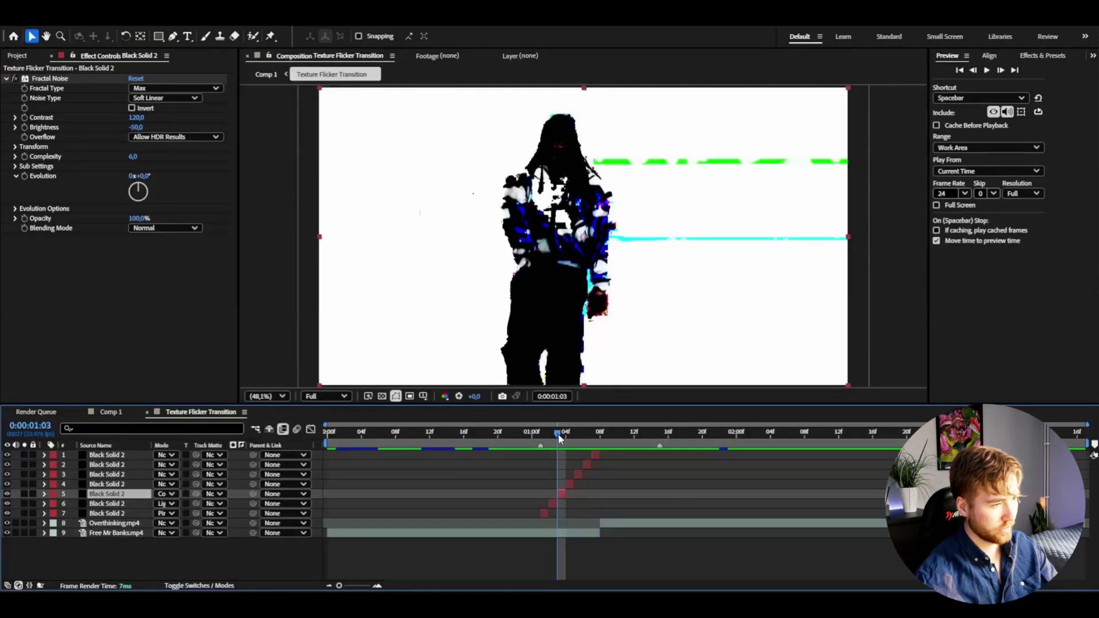
Set the blending mode of the Dynamic noise solid at 0:00:01:04 to Exclusion.
{"action": "left_click_drag", "start_coordinate": [558, 434], "coordinate": [566, 435]}
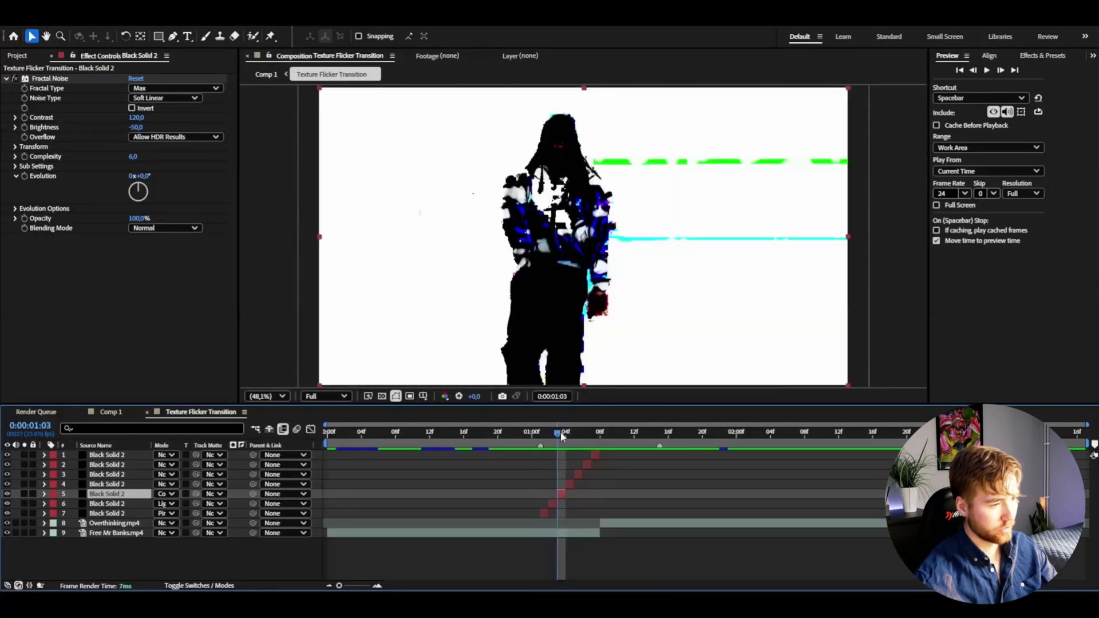
{"action": "left_click", "coordinate": [570, 485]}
{"action": "left_click", "coordinate": [163, 484]}
{"action": "left_click", "coordinate": [223, 416]}
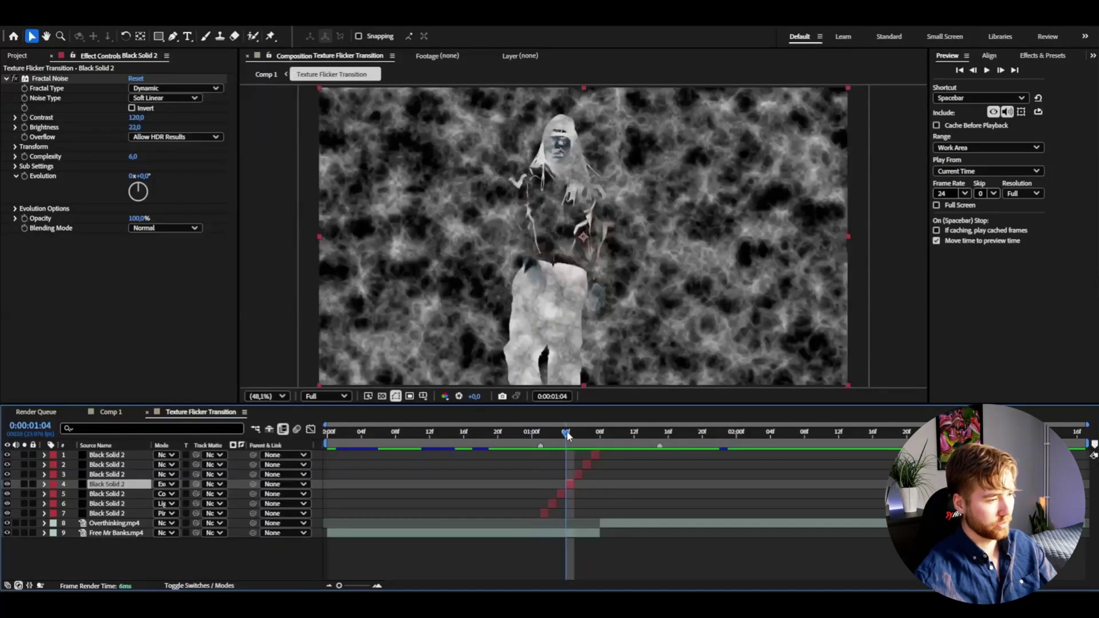
Change the blending modes of the three remaining noise solids, at 0:00:01:05 through 0:00:01:07, and preview the transition from 0:00:01:01.
{"action": "left_click", "coordinate": [574, 434]}
{"action": "left_click", "coordinate": [578, 474]}
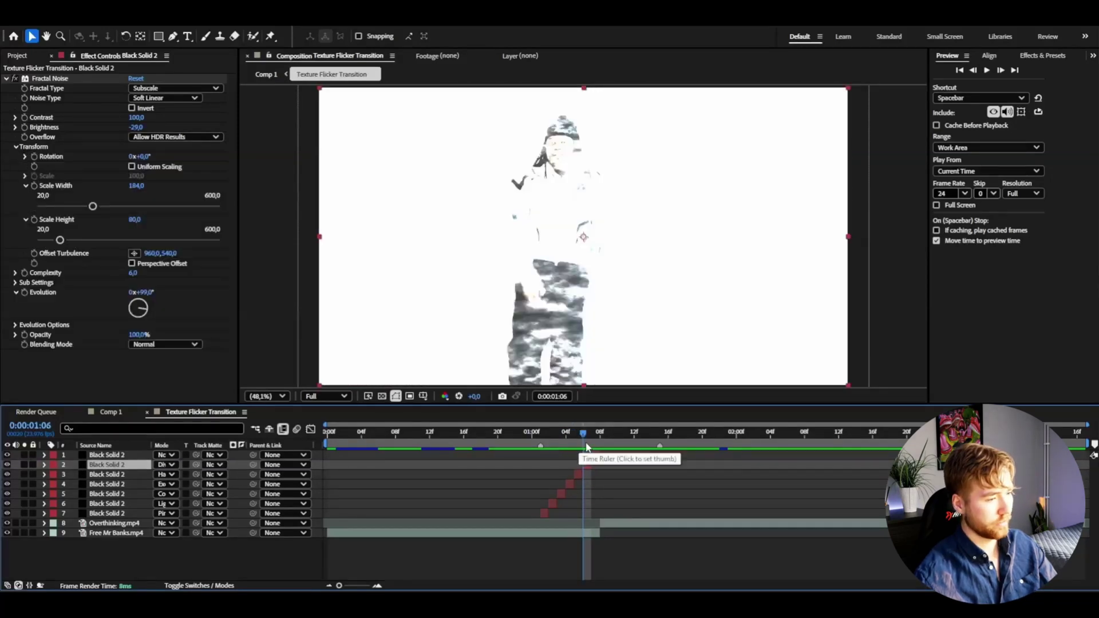
{"action": "key", "text": "Page_Down"}
{"action": "key", "text": "ctrl+Up"}
{"action": "left_click", "coordinate": [540, 434]}
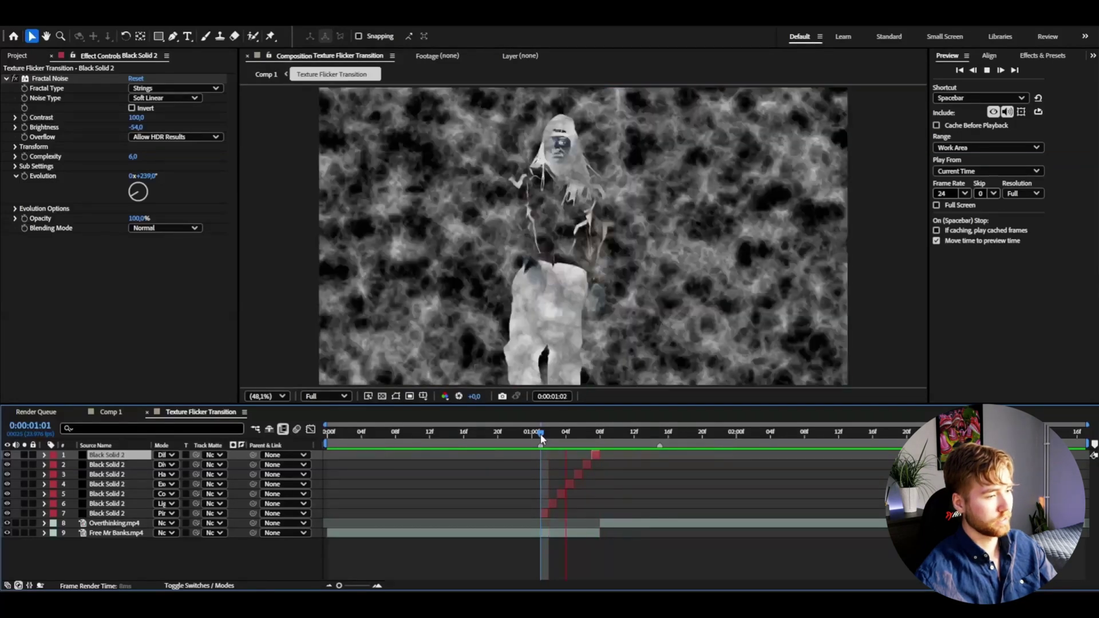
Duplicate all seven noise solids and shift the copies along the timeline so they directly follow the originals, ending at 0:00:01:15.
{"action": "left_click", "coordinate": [331, 513]}
{"action": "left_click", "coordinate": [124, 458], "text": "shift"}
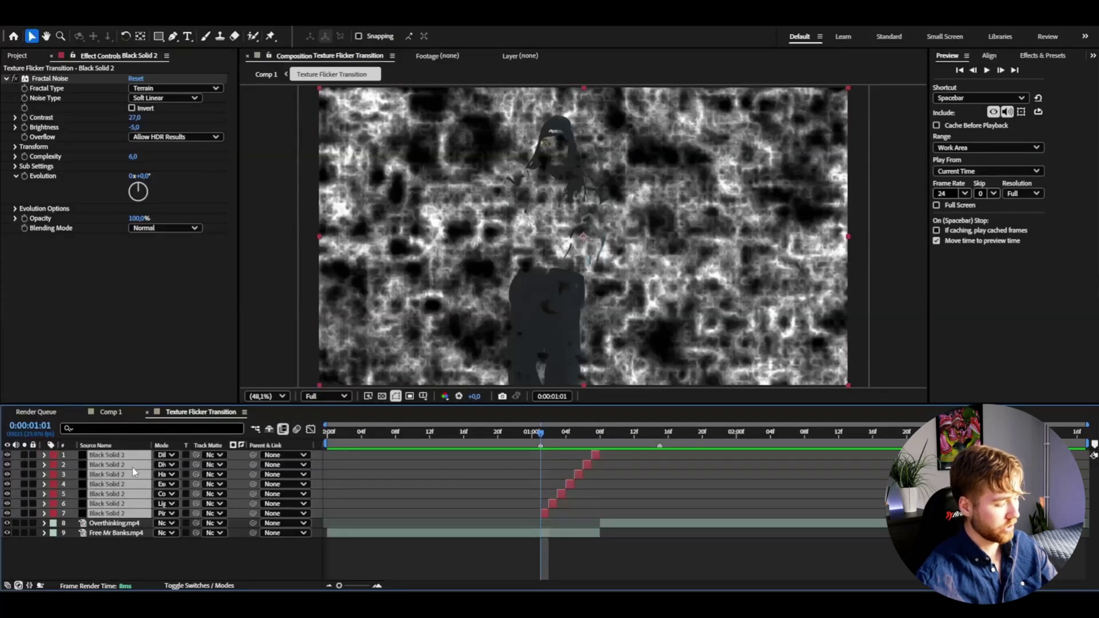
{"action": "key", "text": "ctrl+d"}
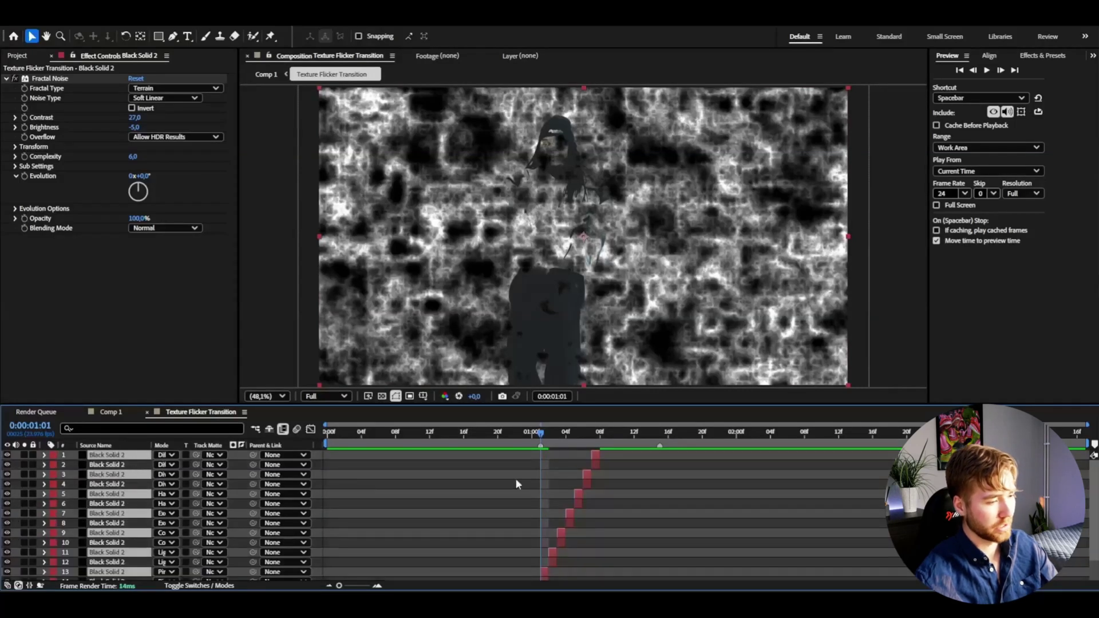
{"action": "left_click_drag", "start_coordinate": [596, 456], "coordinate": [656, 457]}
{"action": "left_click", "coordinate": [660, 438]}
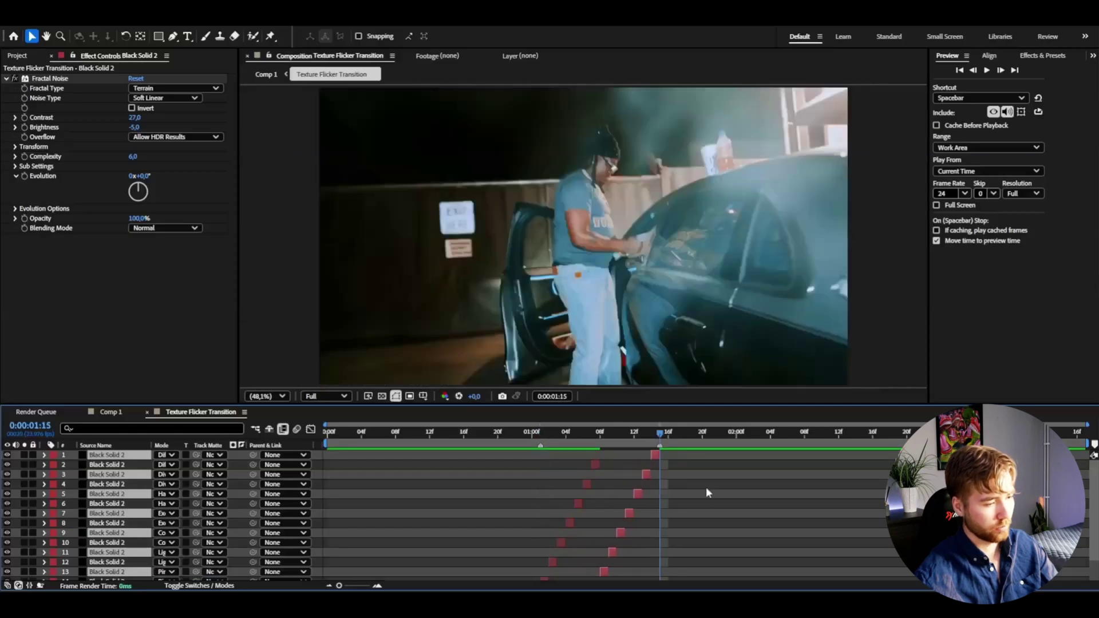
Preview the doubled flicker sequence from the start of the composition.
{"action": "scroll", "coordinate": [726, 507], "scroll_direction": "down", "scroll_amount": 2}
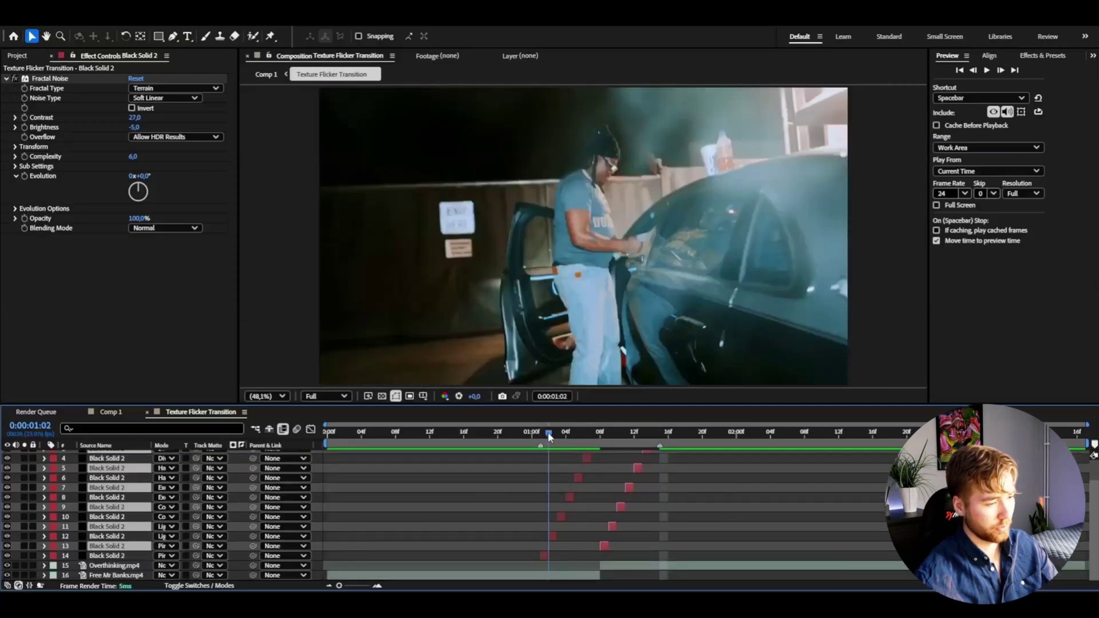
{"action": "left_click_drag", "start_coordinate": [550, 438], "coordinate": [174, 426]}
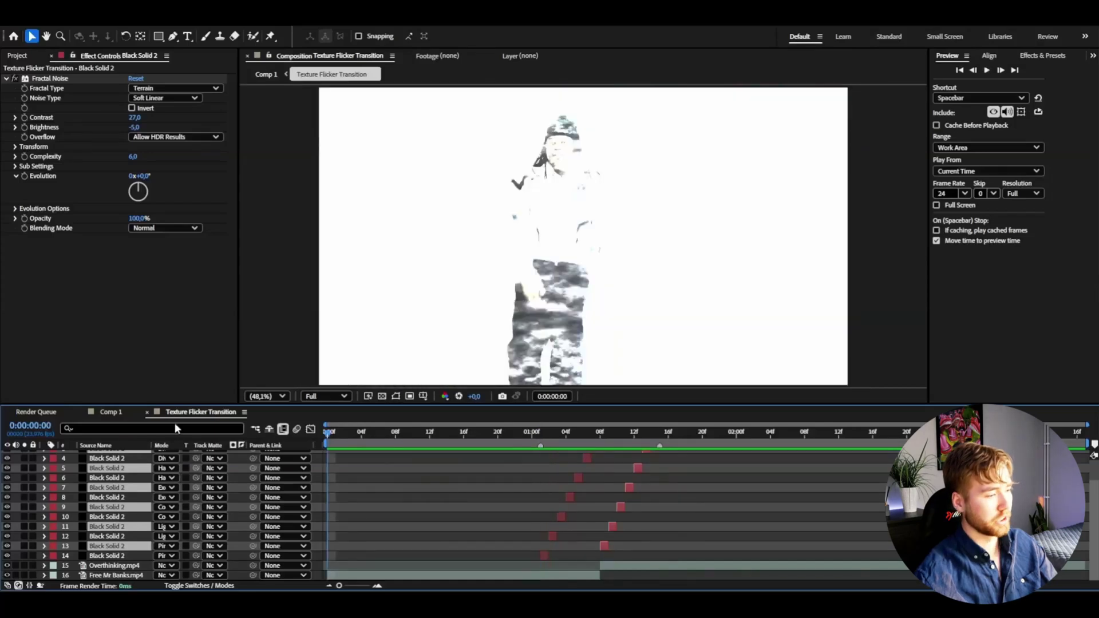
{"action": "key", "text": "space"}
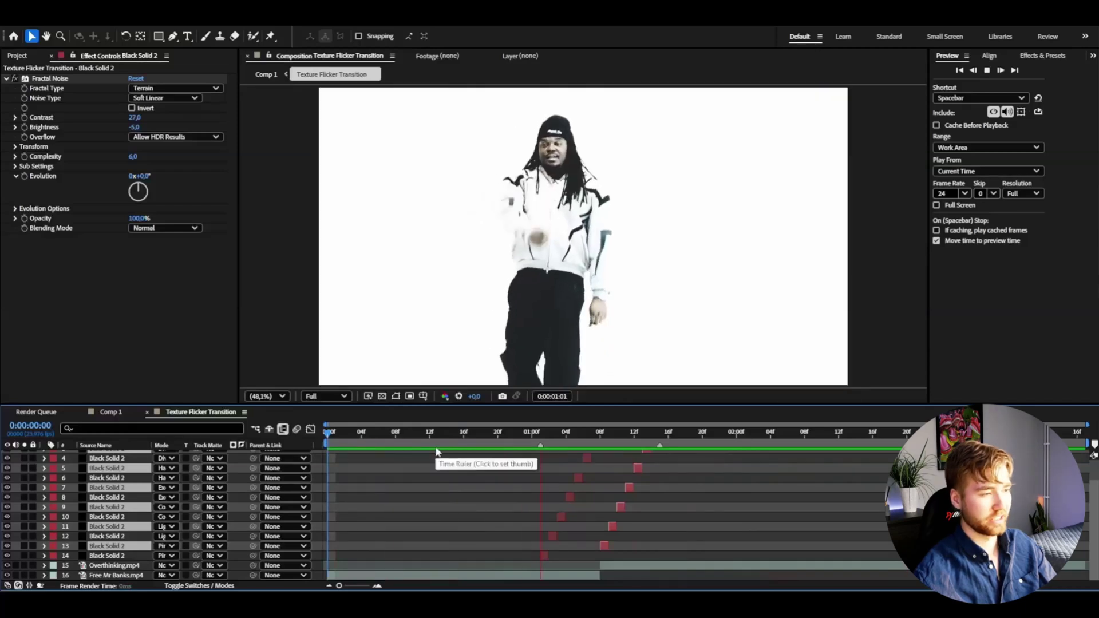
Add an adjustment layer above the noise solids and trim it to run from 0:00:01:01 to 0:00:01:15.
{"action": "mouse_move", "coordinate": [561, 431]}
{"action": "left_mouse_down"}
{"action": "mouse_move", "coordinate": [646, 427]}
{"action": "mouse_move", "coordinate": [486, 428]}
{"action": "mouse_move", "coordinate": [541, 436]}
{"action": "left_mouse_up"}
{"action": "scroll", "coordinate": [547, 437], "scroll_direction": "up", "scroll_amount": 1}
{"action": "left_click", "coordinate": [547, 471]}
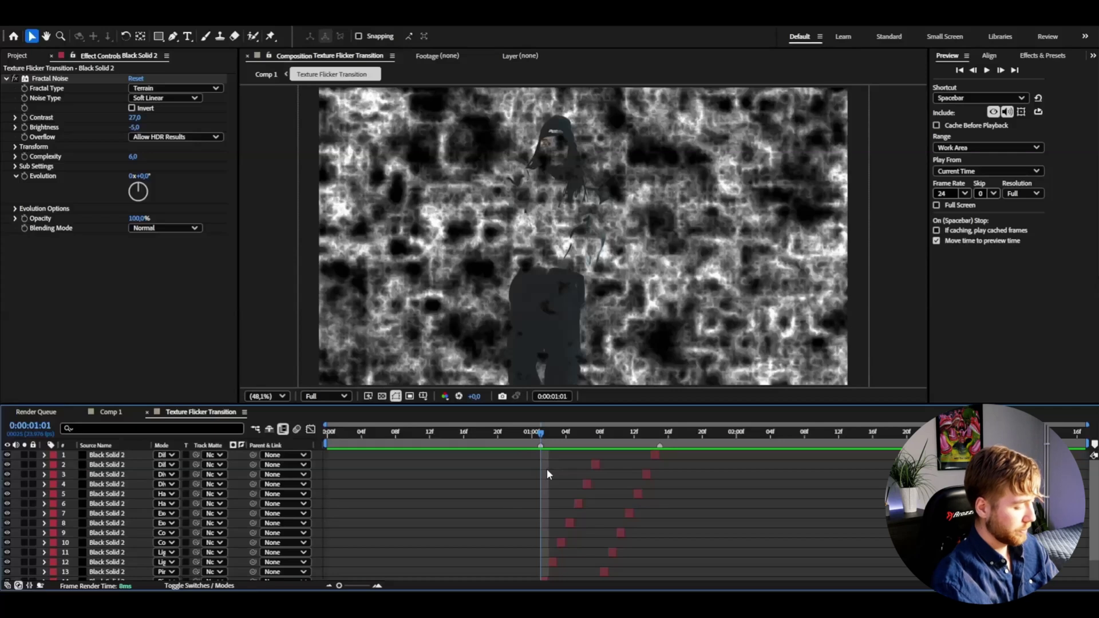
{"action": "key", "text": "ctrl+alt+y"}
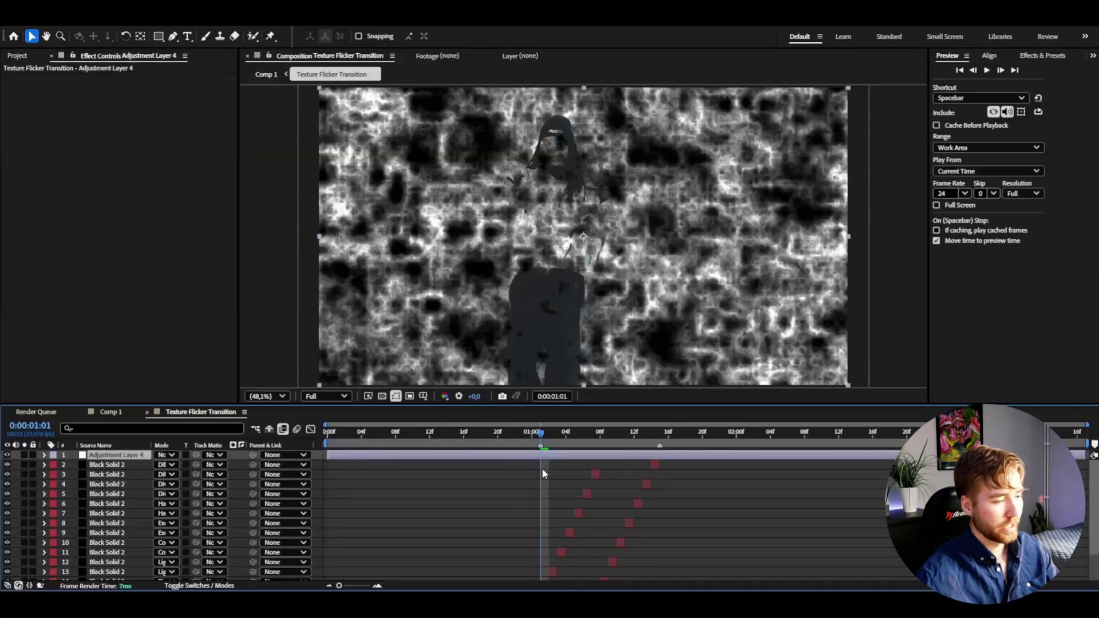
{"action": "key", "text": "ctrl+shift+d"}
{"action": "key", "text": "Delete"}
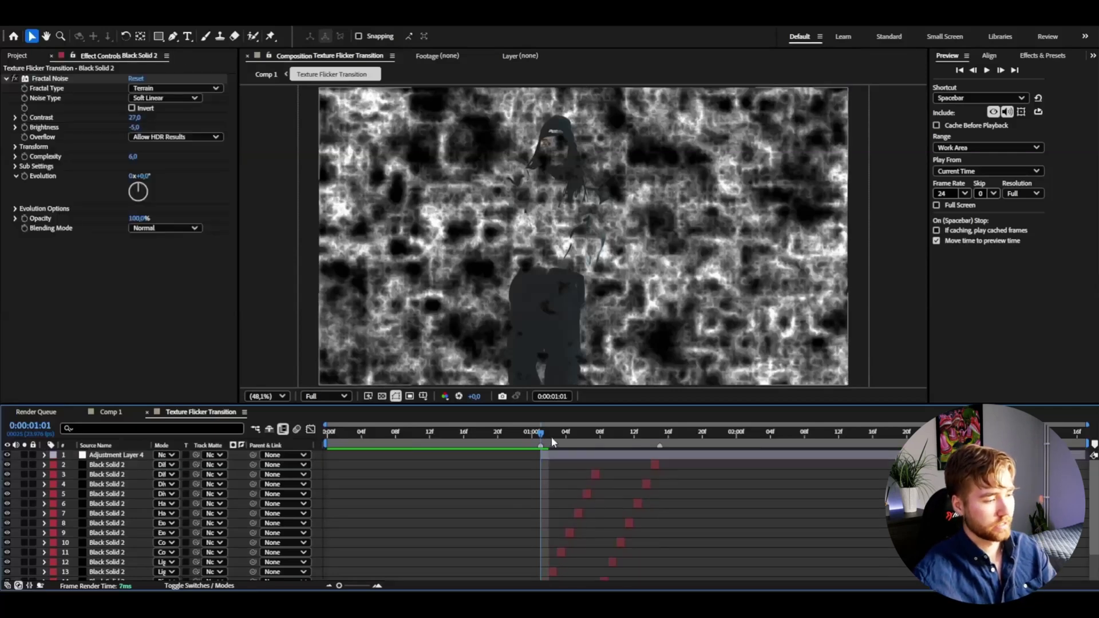
{"action": "left_click_drag", "start_coordinate": [607, 431], "coordinate": [662, 433]}
{"action": "left_click", "coordinate": [670, 454]}
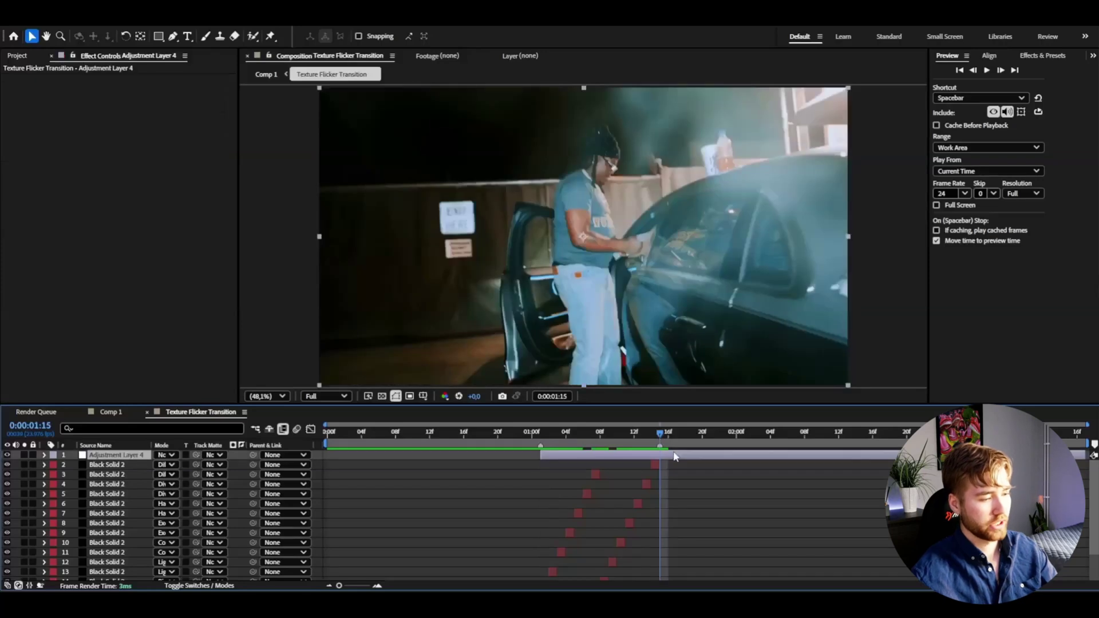
{"action": "key", "text": "ctrl+shift+d"}
{"action": "key", "text": "Delete"}
Apply the Signal effect to the adjustment layer with Signal amplification 10 and Cutoff filter 150.
{"action": "left_click_drag", "start_coordinate": [627, 432], "coordinate": [541, 432]}
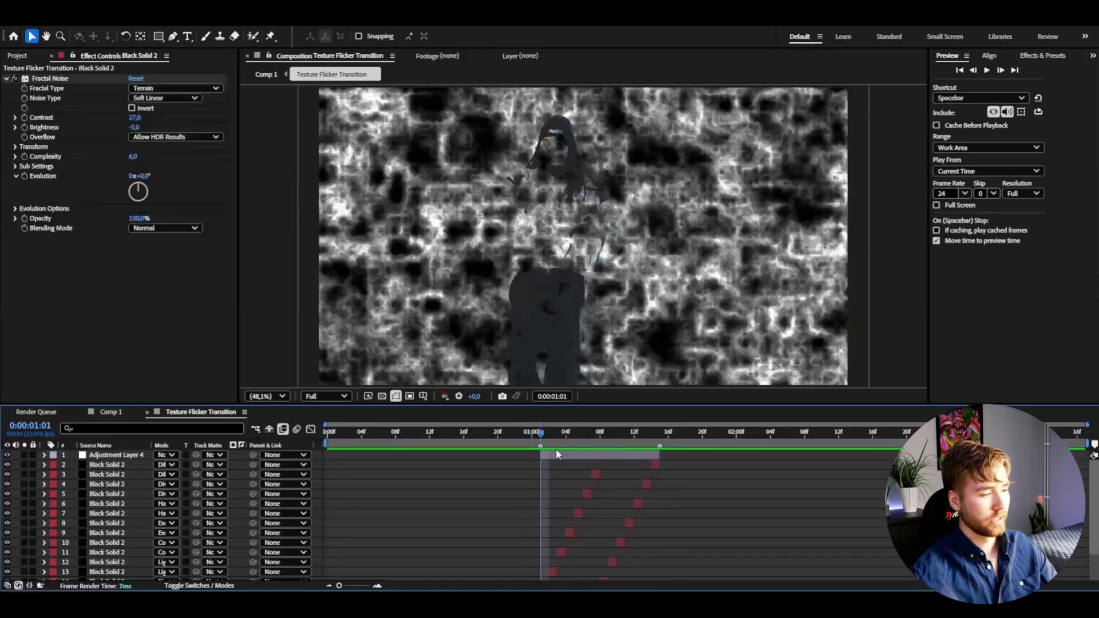
{"action": "left_click", "coordinate": [558, 454]}
{"action": "key", "text": "ctrl+space"}
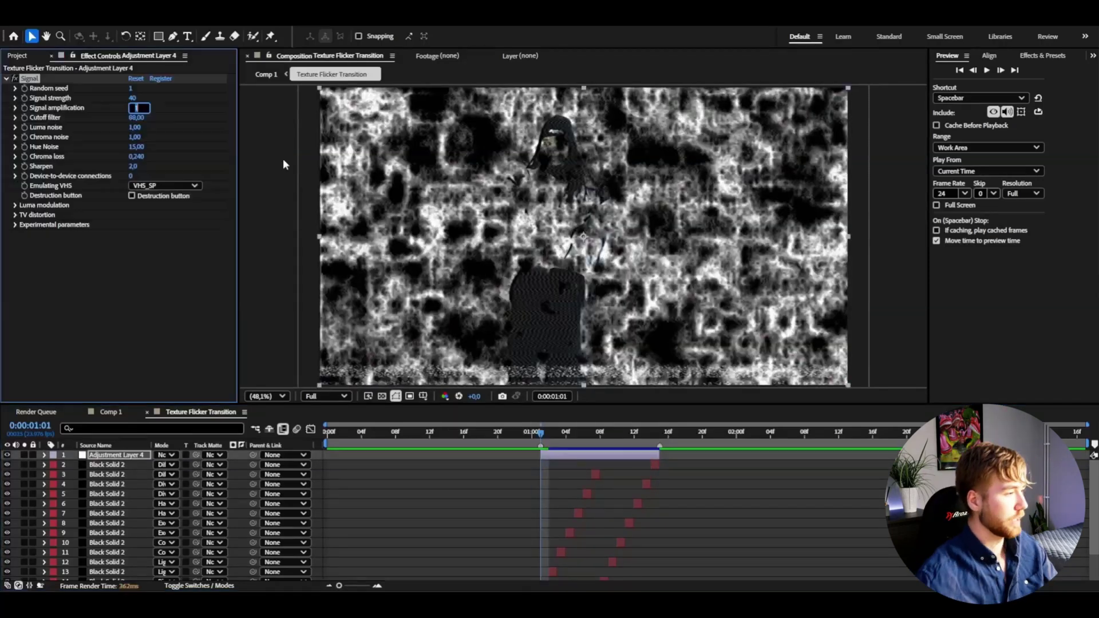
{"action": "type", "text": "10"}
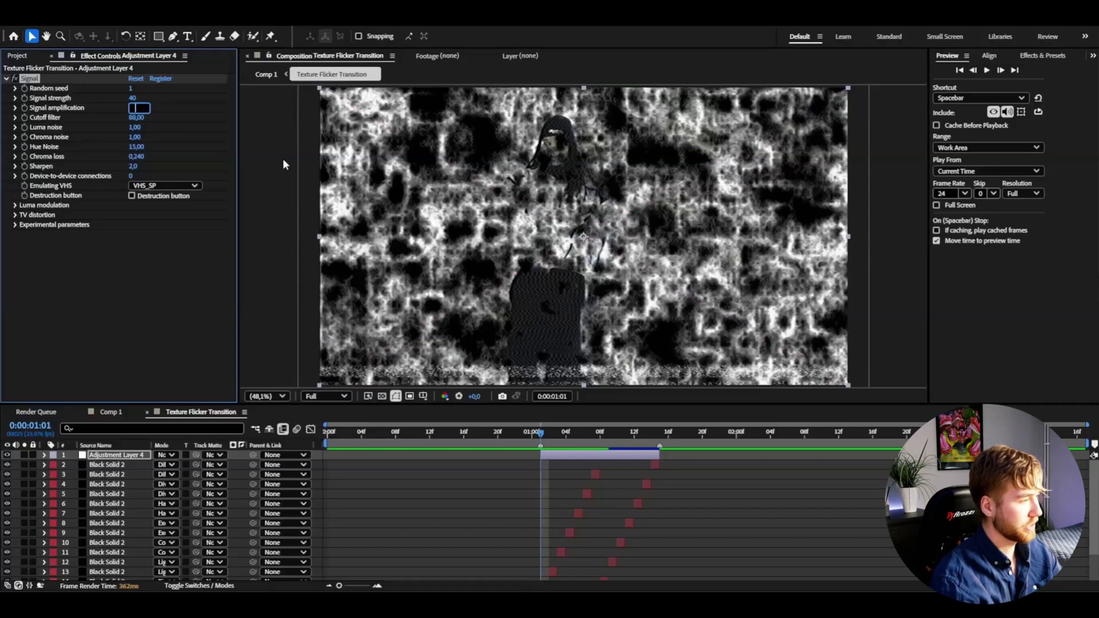
{"action": "key", "text": "Tab"}
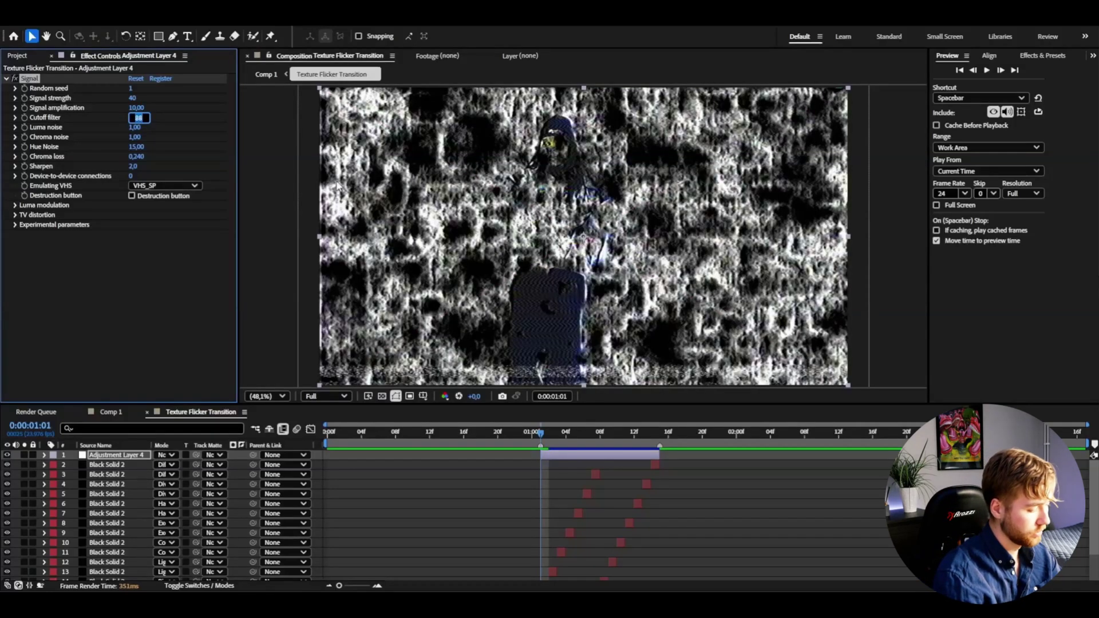
{"action": "type", "text": "150"}
{"action": "key", "text": "Return"}
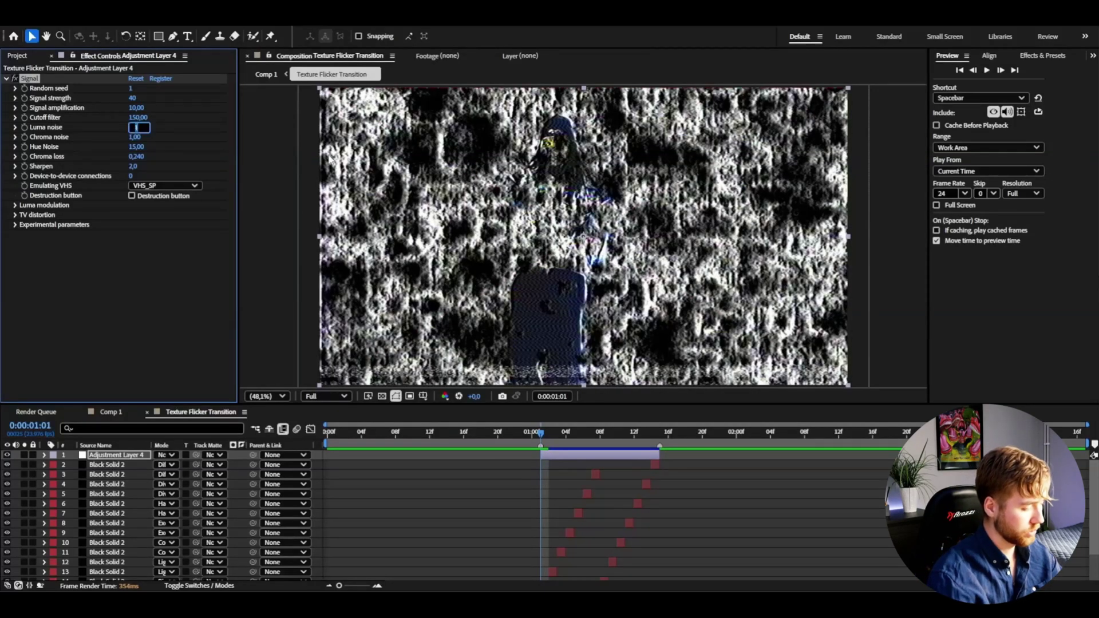
Set Signal's Luma noise to 28, Chroma noise to 67, Hue Noise to 34, Chroma loss to 0.750 and Sharpen to 5, with Luma modulation on.
{"action": "key", "text": "Tab"}
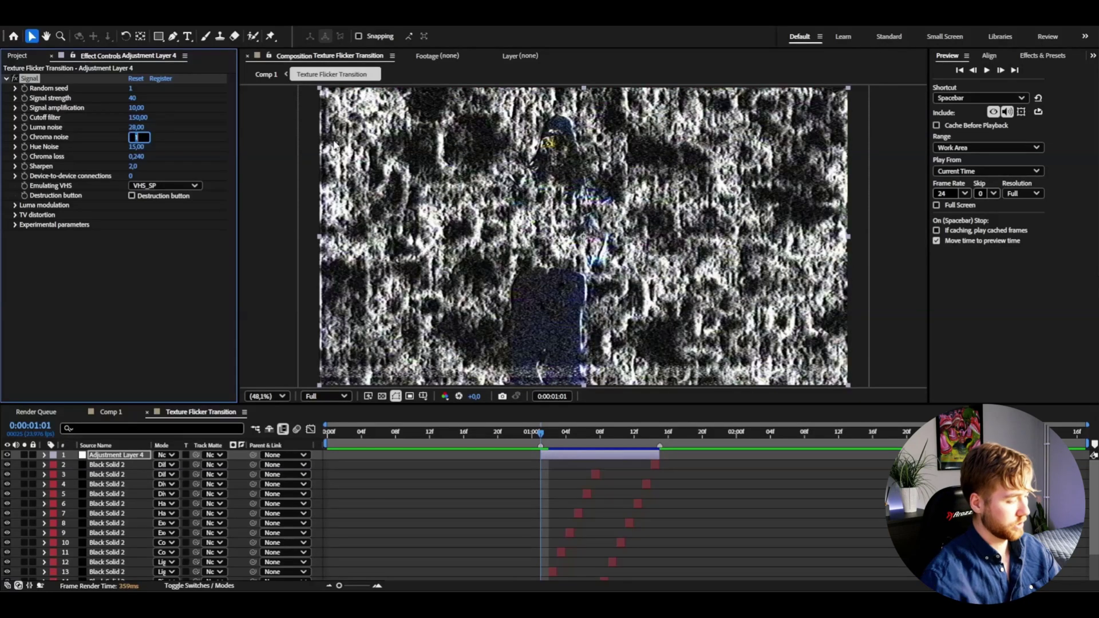
{"action": "key", "text": "Tab"}
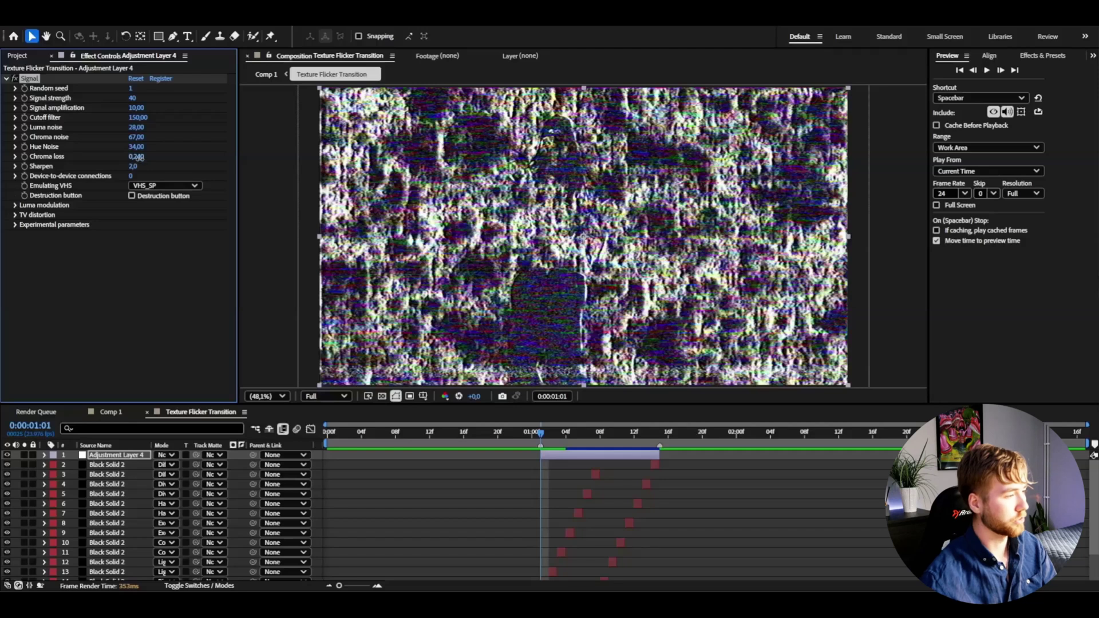
{"action": "left_click_drag", "start_coordinate": [151, 157], "coordinate": [168, 157]}
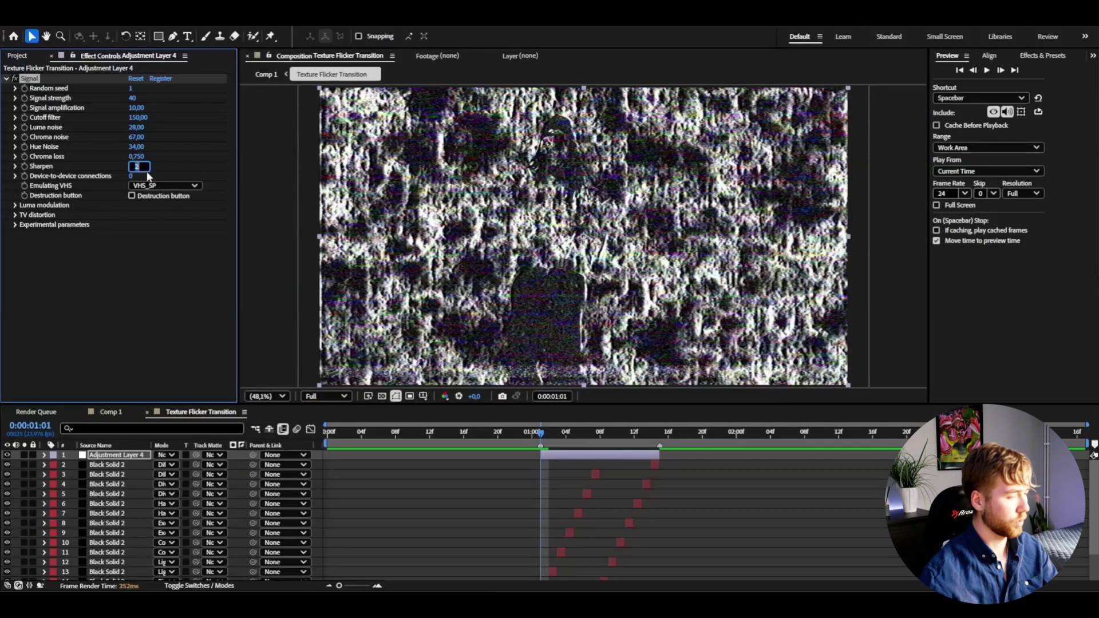
{"action": "left_click", "coordinate": [16, 205]}
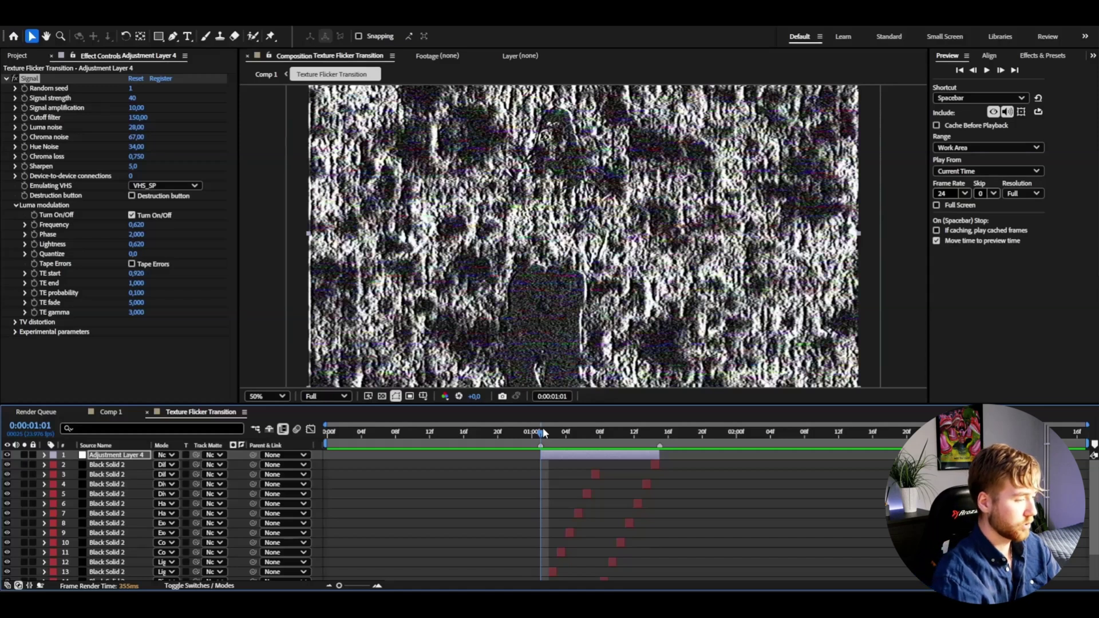
Hide the Signal adjustment layer and add a second, yellow-labelled adjustment layer spanning 0:00:01:01 to 0:00:01:15.
{"action": "key", "text": "ctrl+alt+y"}
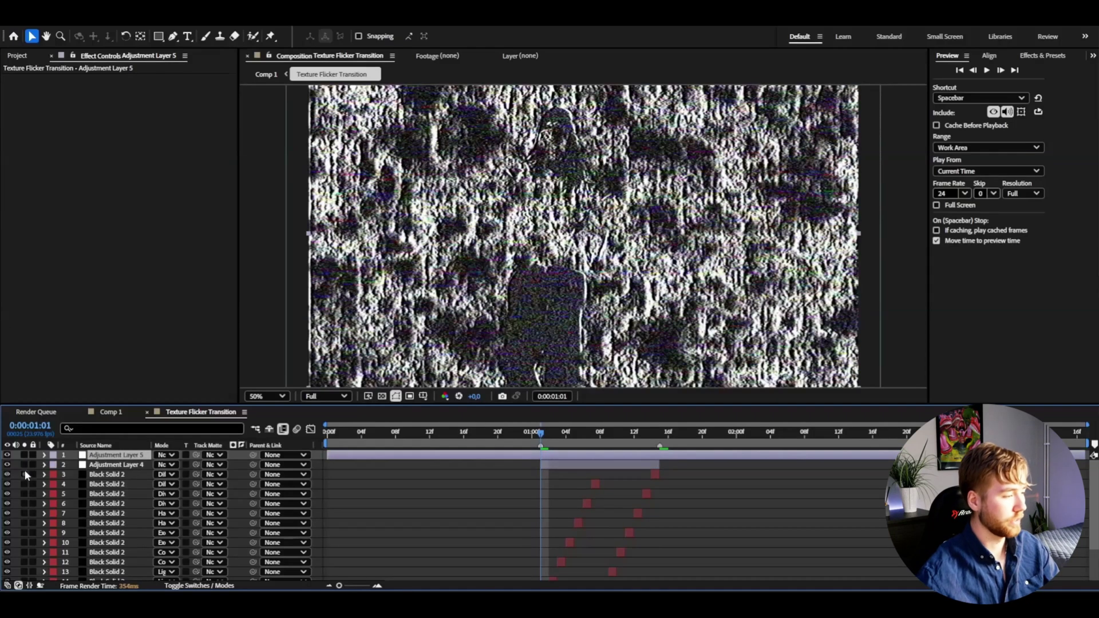
{"action": "left_click", "coordinate": [8, 465]}
{"action": "left_click", "coordinate": [575, 465]}
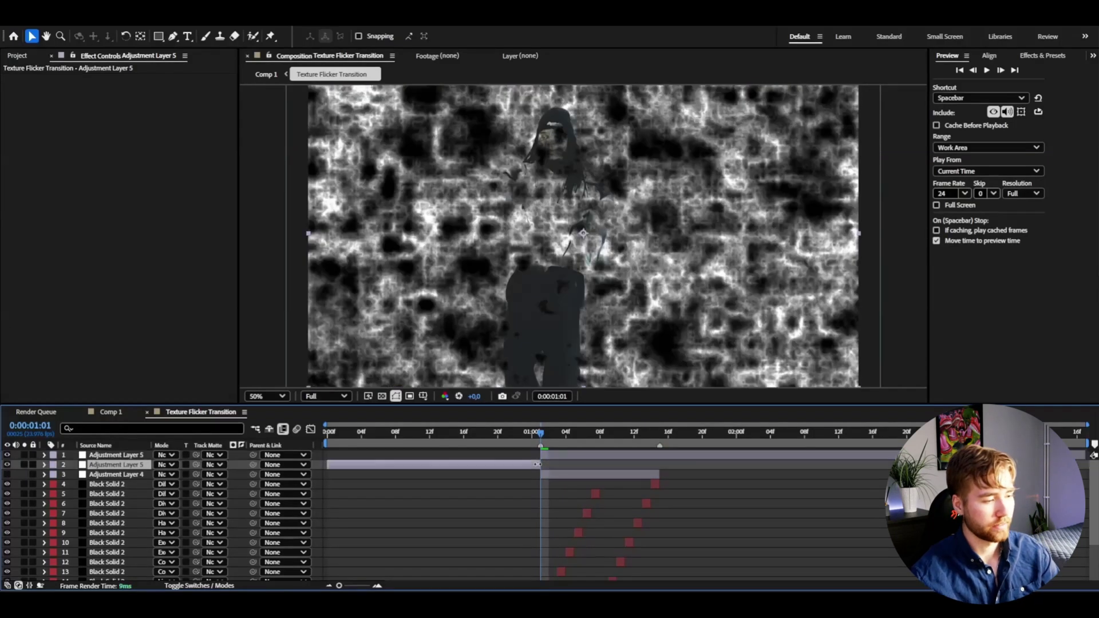
{"action": "left_click_drag", "start_coordinate": [657, 440], "coordinate": [660, 440]}
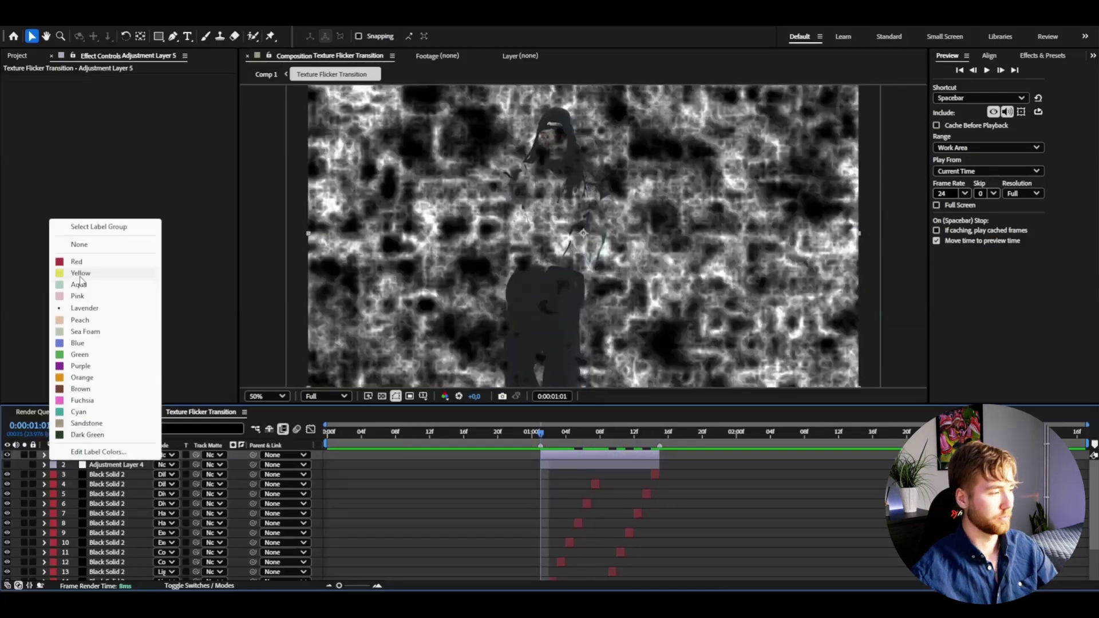
{"action": "left_click", "coordinate": [78, 276]}
{"action": "left_click", "coordinate": [484, 517]}
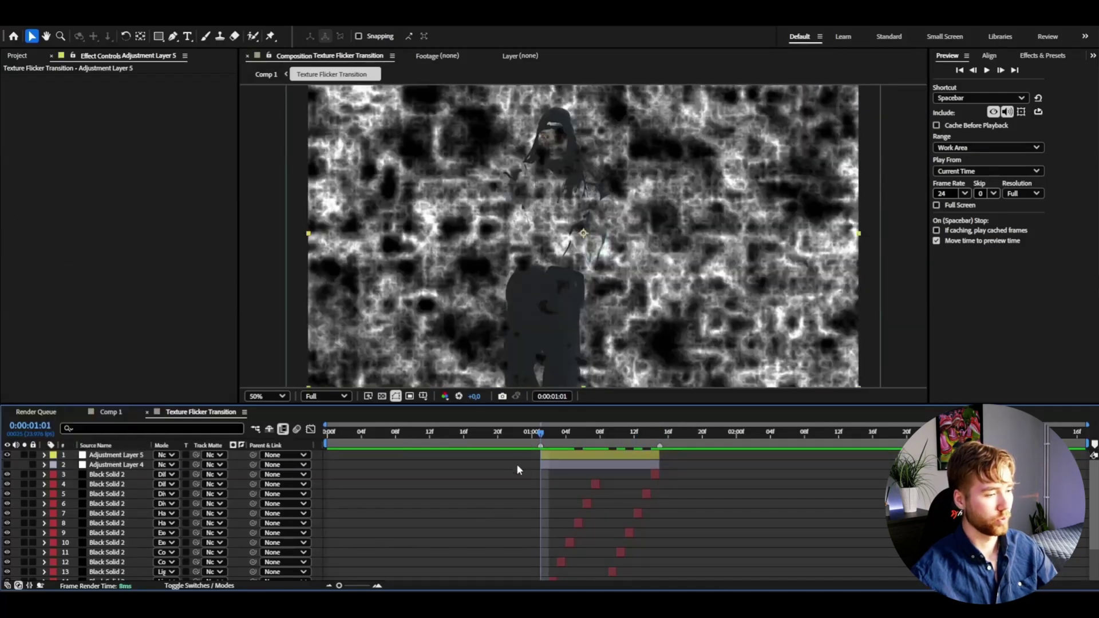
Apply the MAX Grunge preset from the BONUS folder of GRUNGE PRESETS to the yellow adjustment layer.
{"action": "left_click", "coordinate": [547, 455]}
{"action": "left_click", "coordinate": [1043, 55]}
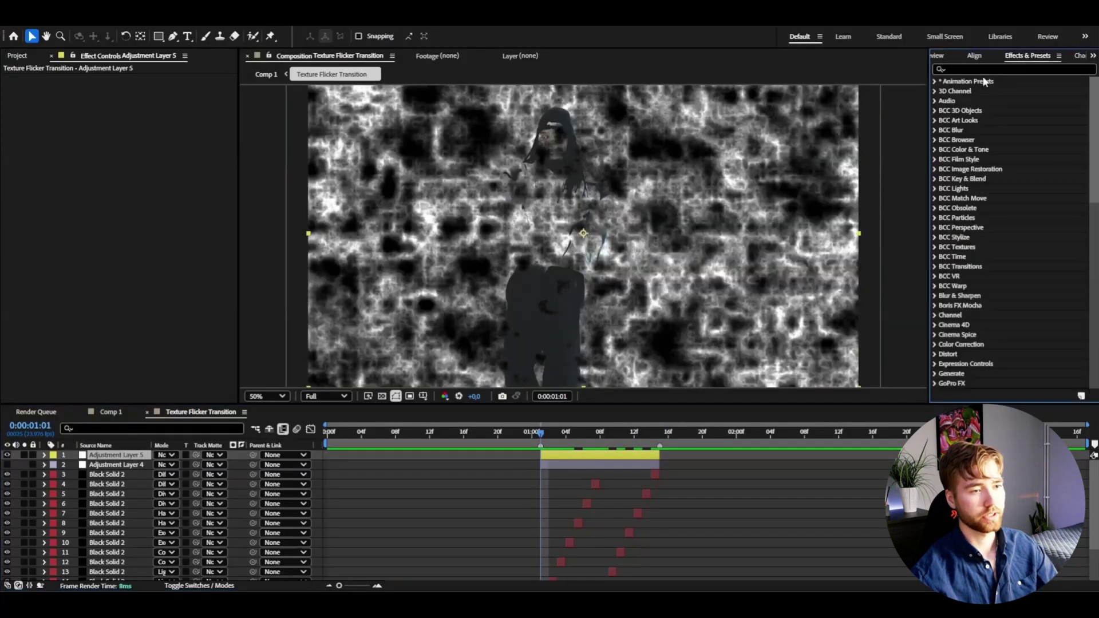
{"action": "left_click", "coordinate": [935, 81]}
{"action": "left_click", "coordinate": [945, 101]}
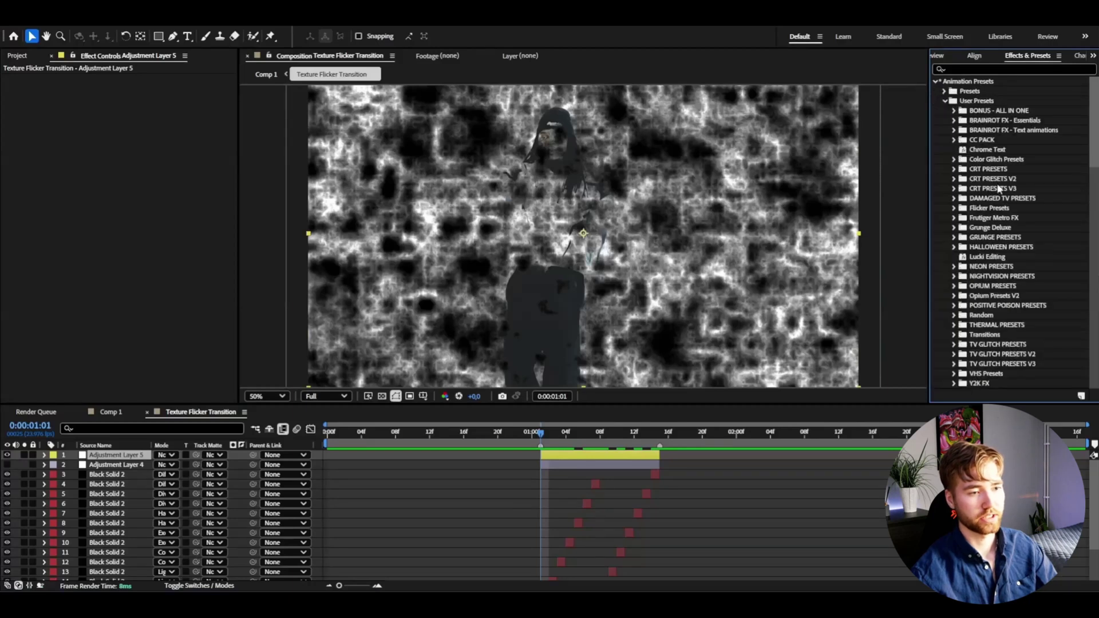
{"action": "left_click", "coordinate": [954, 237]}
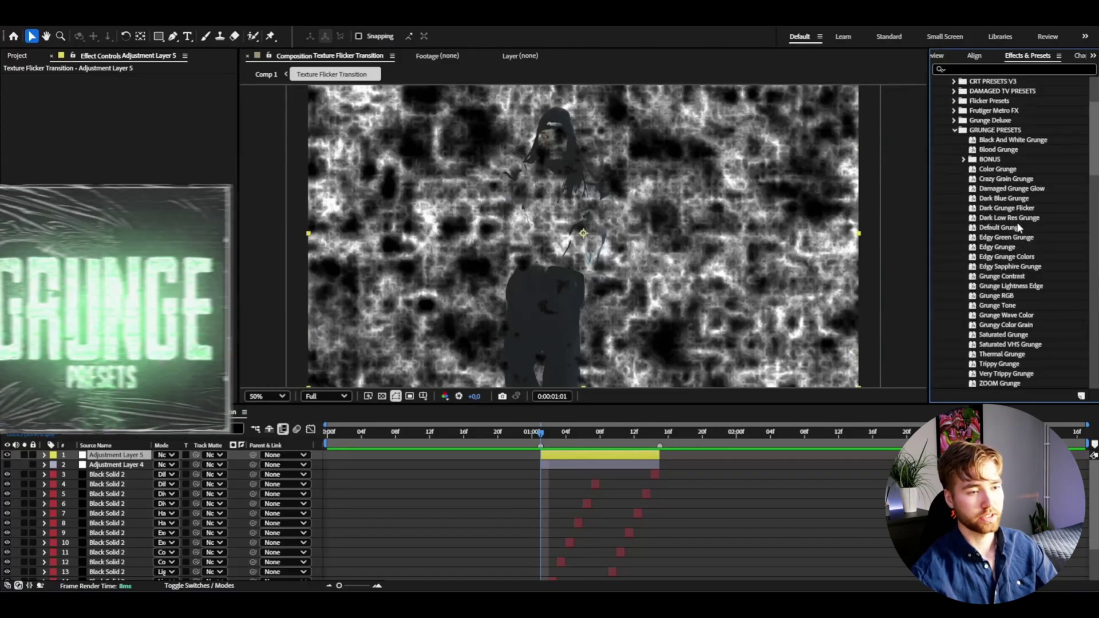
{"action": "left_click", "coordinate": [965, 159]}
{"action": "left_click_drag", "start_coordinate": [1011, 227], "coordinate": [562, 457]}
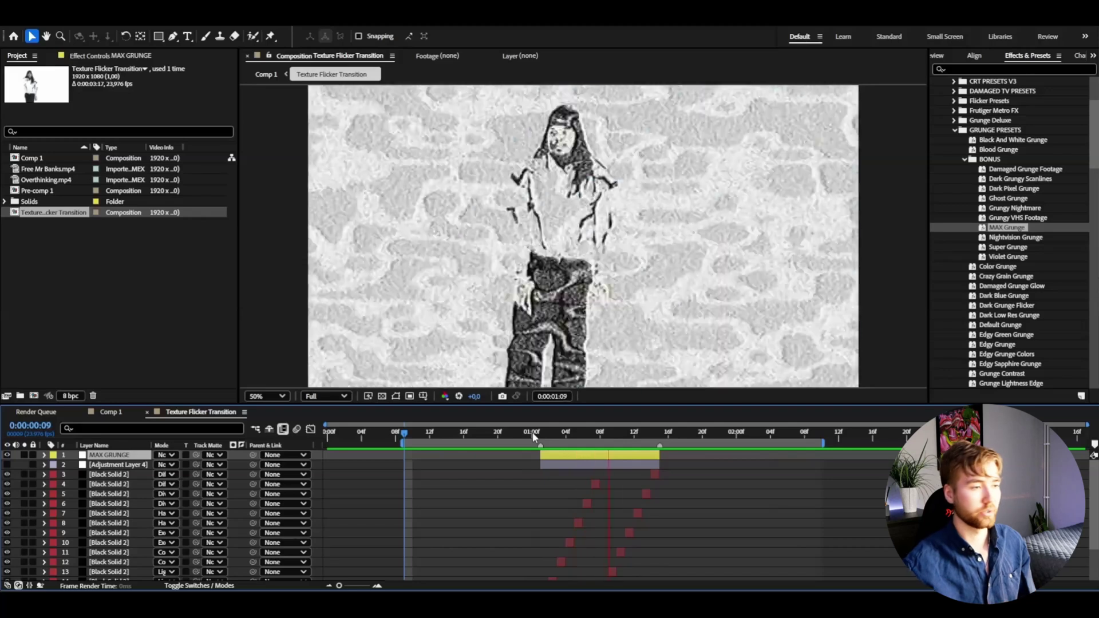
Add a full-length adjustment layer with the Grungy Nightmare preset, placed above both video clips and below the noise solids.
{"action": "scroll", "coordinate": [442, 473], "scroll_direction": "down", "scroll_amount": 3}
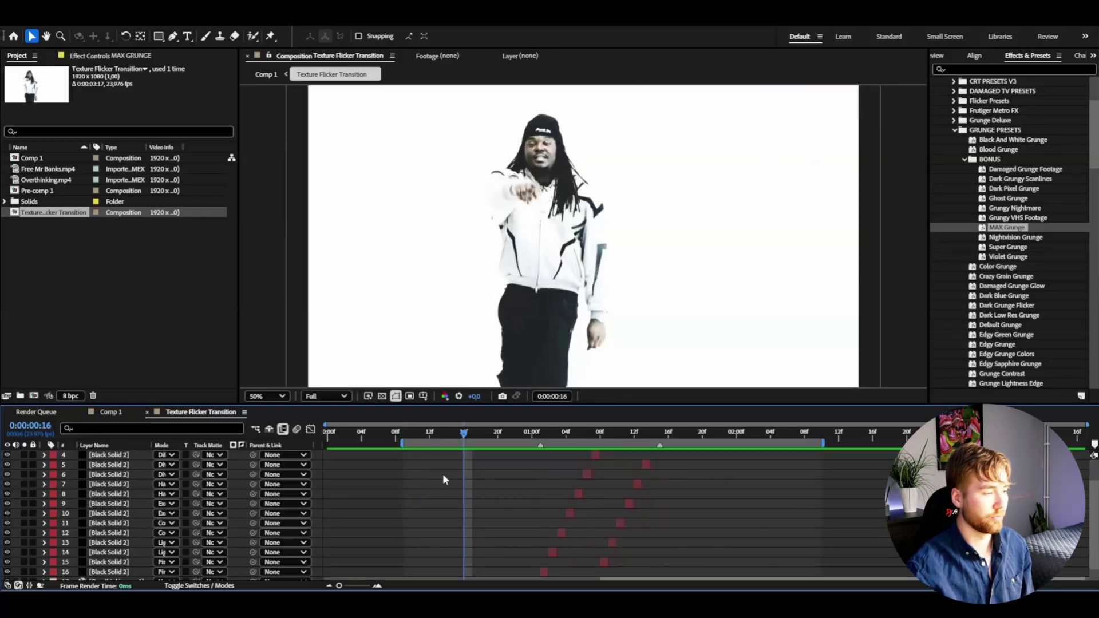
{"action": "left_click", "coordinate": [457, 575]}
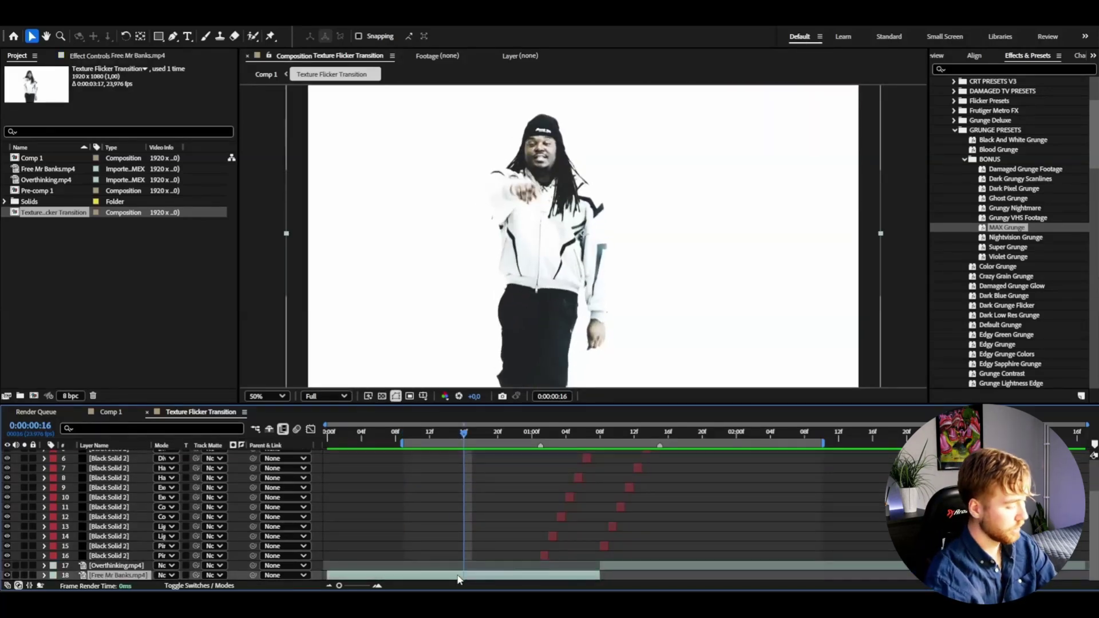
{"action": "double_click", "coordinate": [1025, 208]}
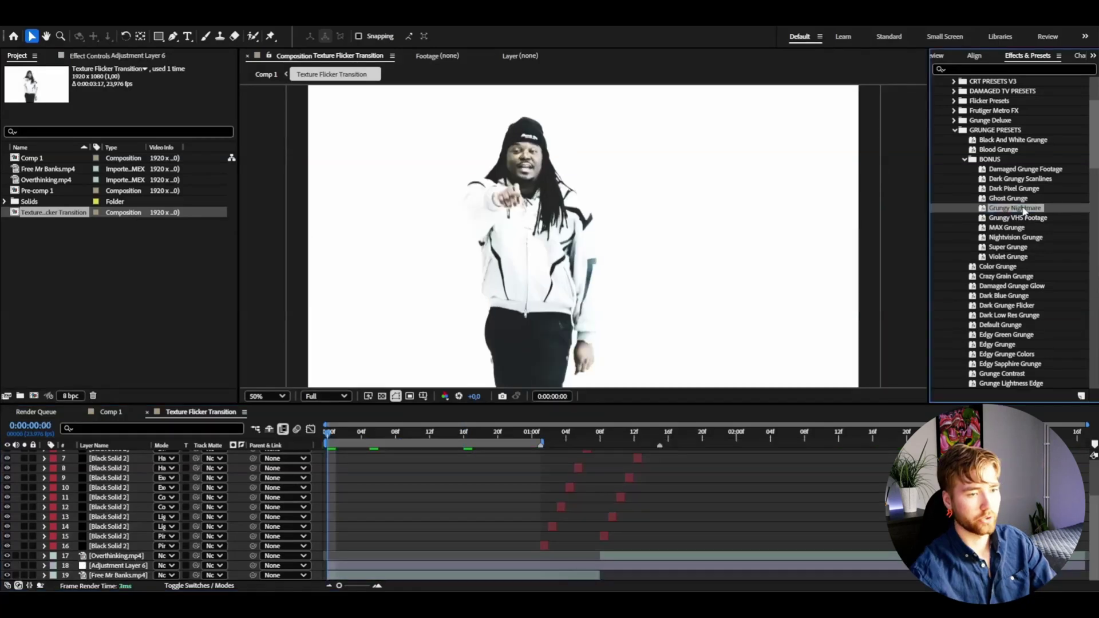
{"action": "left_click_drag", "start_coordinate": [369, 465], "coordinate": [108, 557]}
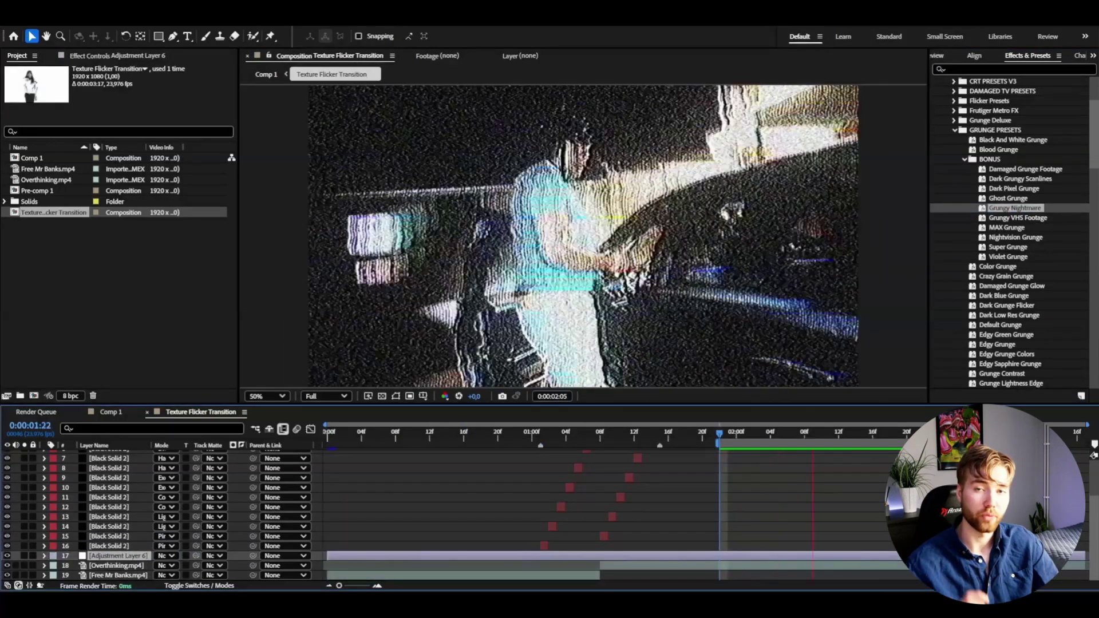